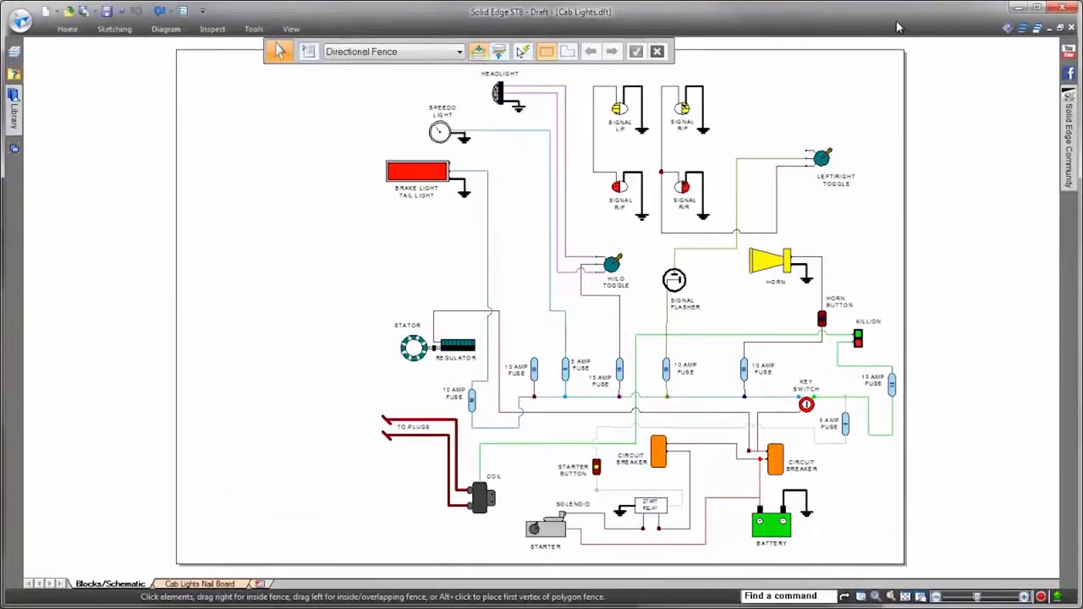
scroll(958, 103, "up", 5)
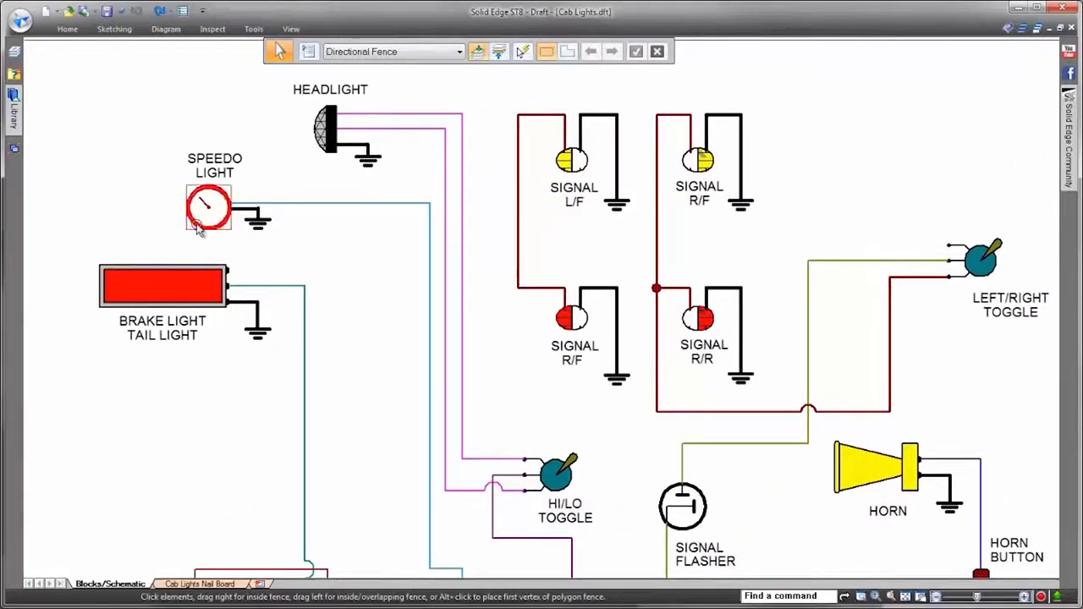
left_click(208, 216)
left_click(325, 132)
left_click(382, 292)
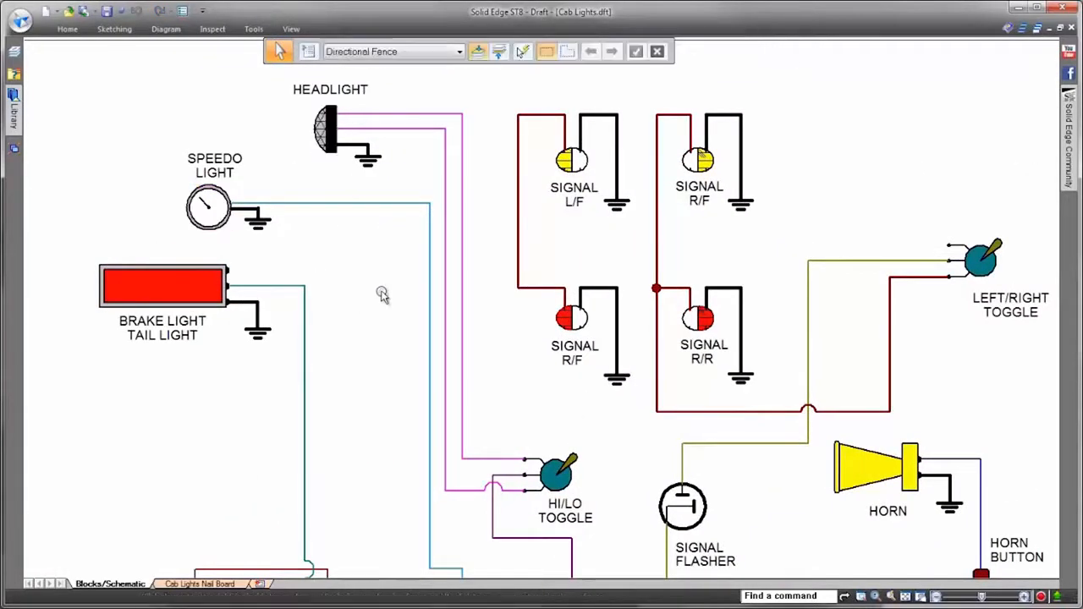
Step: Draw a Jump-shaped connector from the vertical Signal L/F wire to the upper open terminal of the Left/Right Toggle
middle_click_drag(812, 133, 780, 162, "shift")
right_click(780, 161)
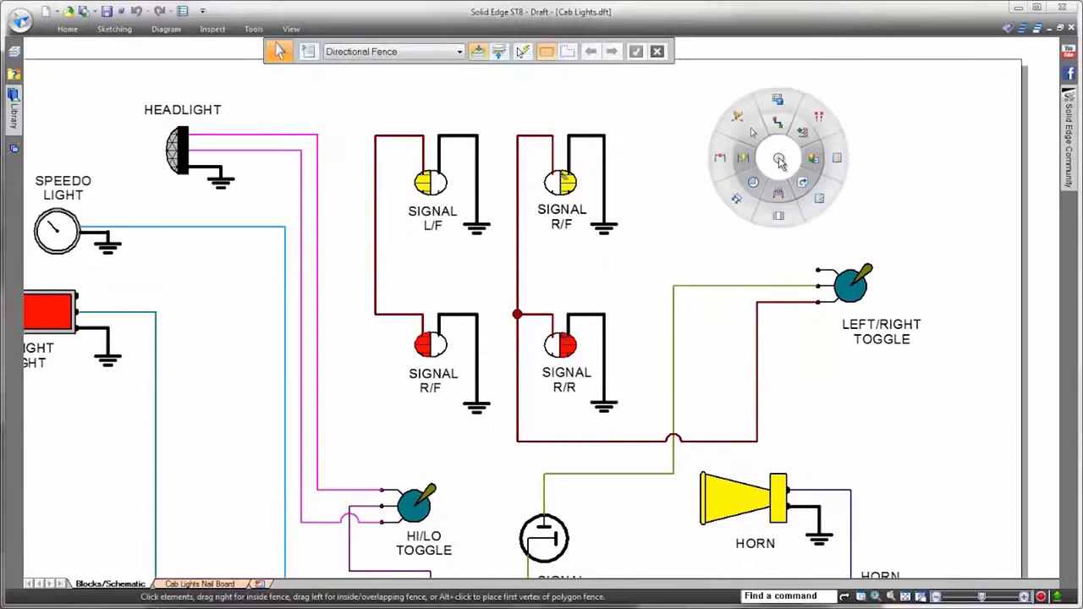
left_click(770, 125)
left_click(558, 54)
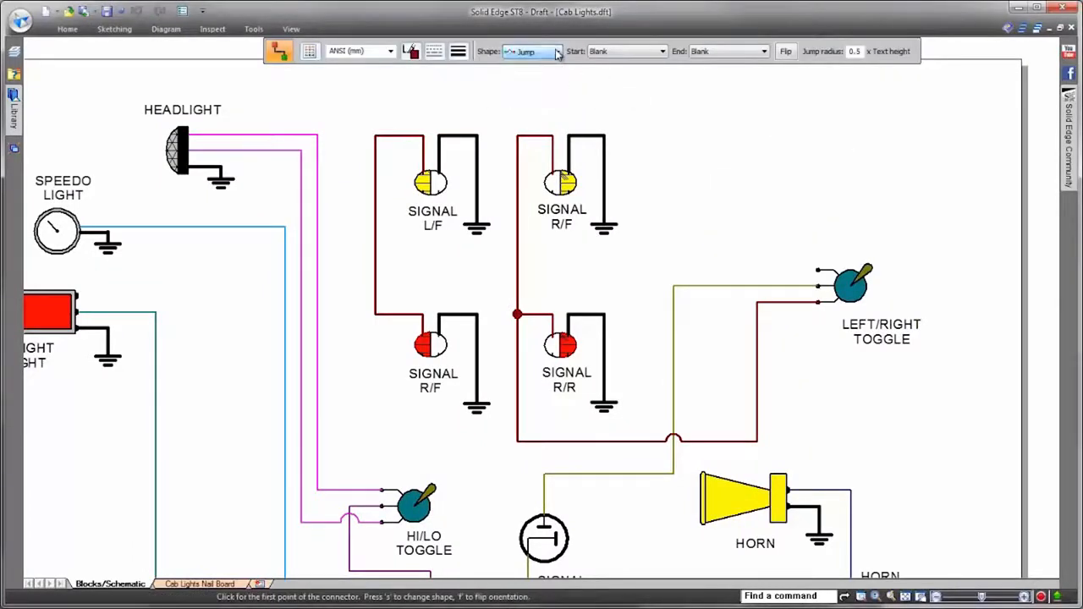
left_click(377, 270)
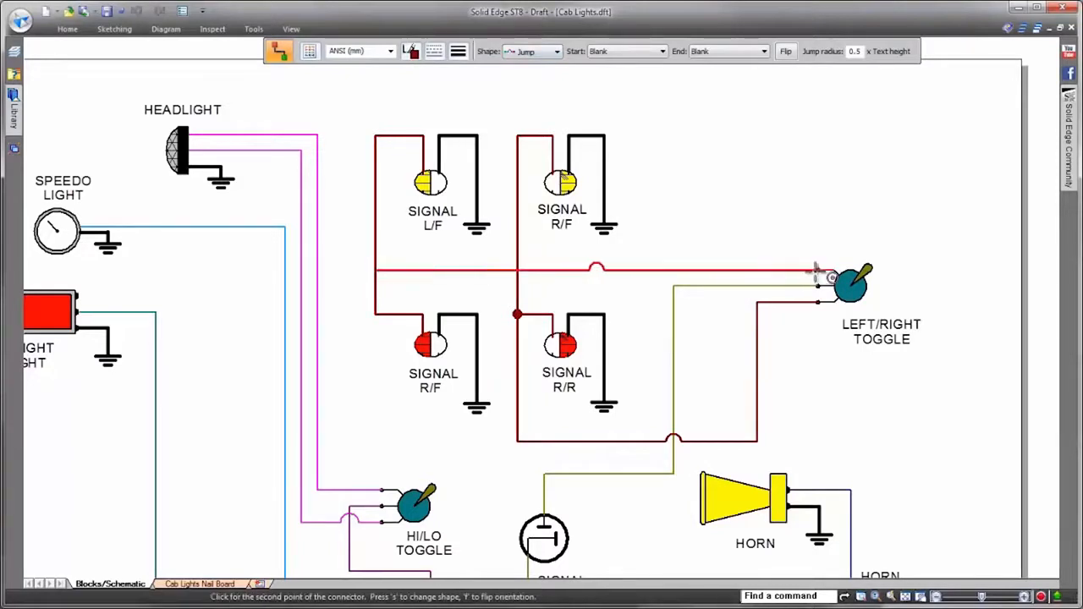
left_click(818, 270)
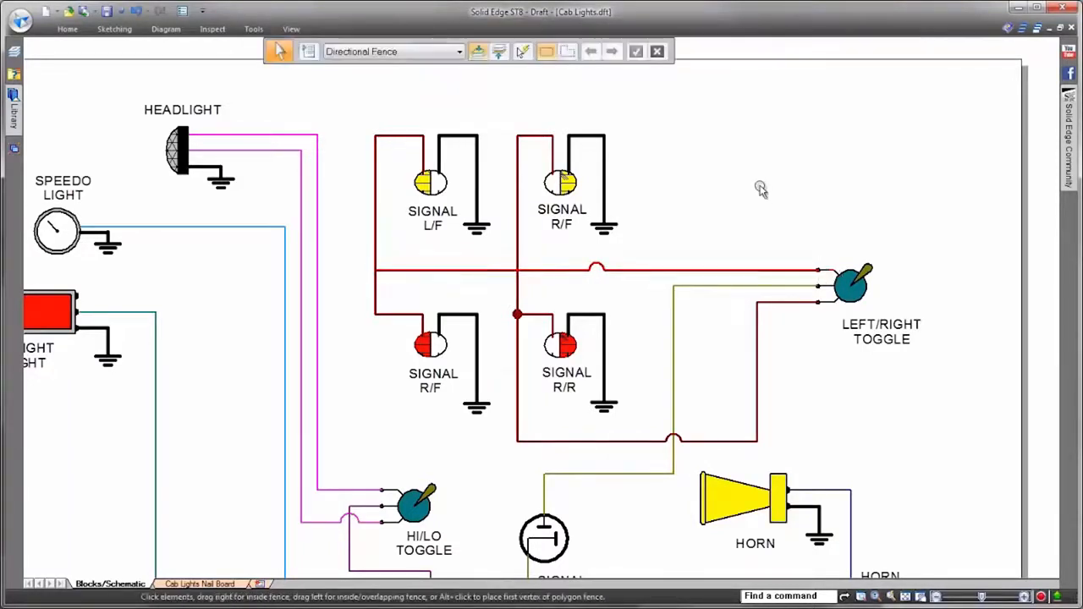
Step: Move the new connector's jump arc to where it crosses the vertical Signal R/F wire
left_click(630, 271)
left_click(597, 270)
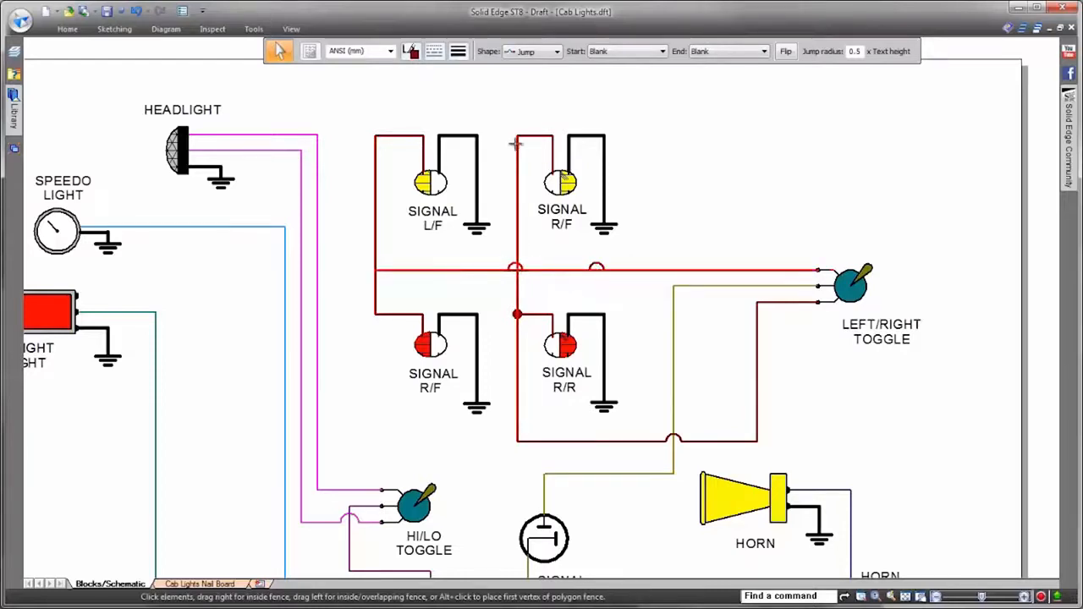
left_click_drag(517, 134, 517, 136)
left_click(797, 117)
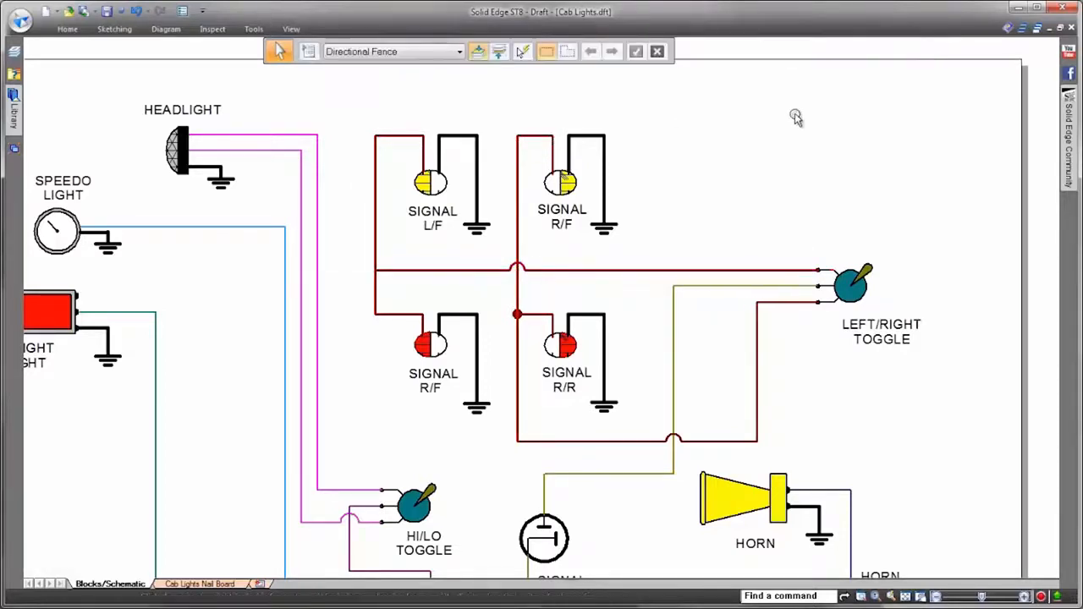
Step: Show the block list in the Library and browse the blocks of Cab Lights.dft
scroll(803, 116, "down", 3)
scroll(895, 203, "down", 5)
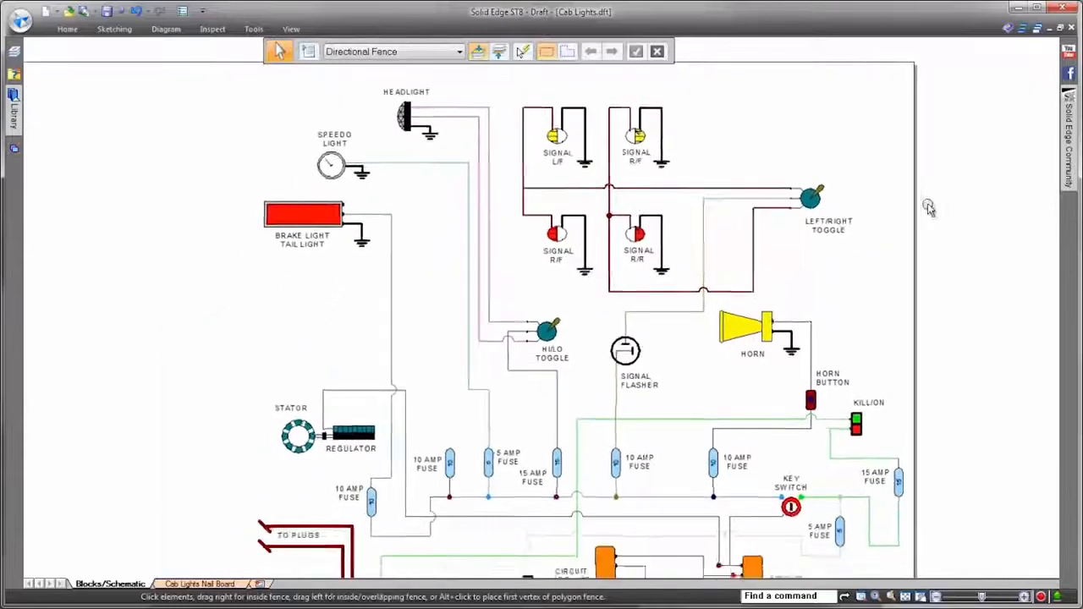
scroll(973, 182, "up", 2)
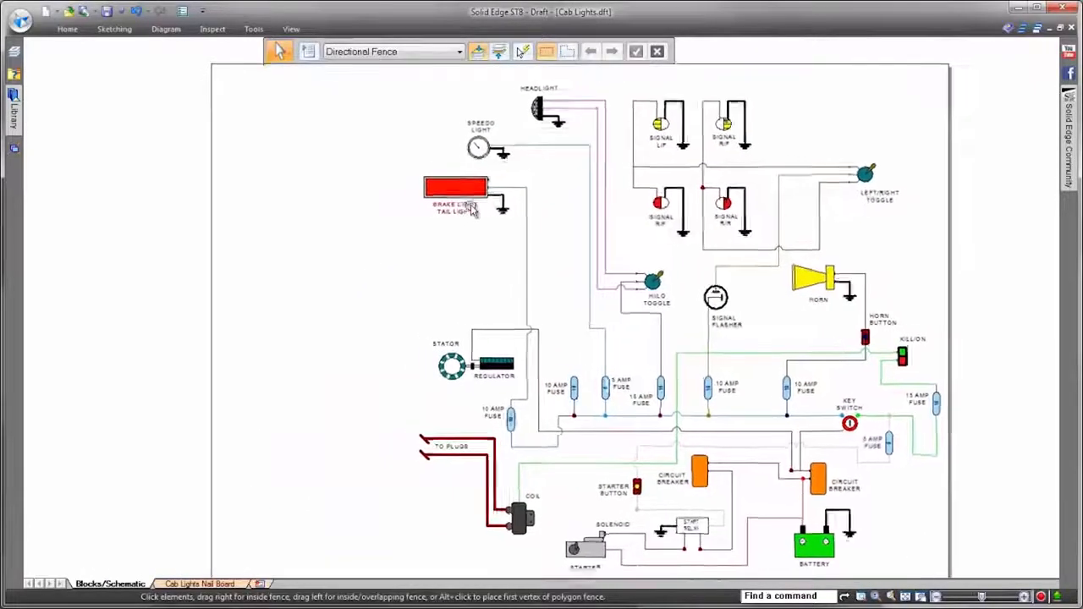
left_click(14, 101)
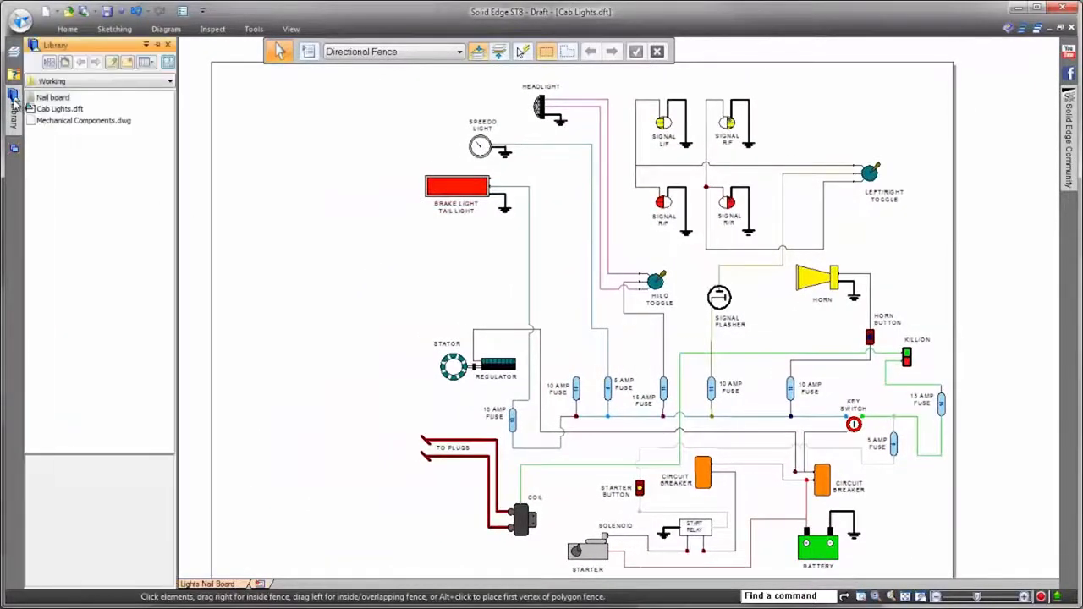
left_click(48, 64)
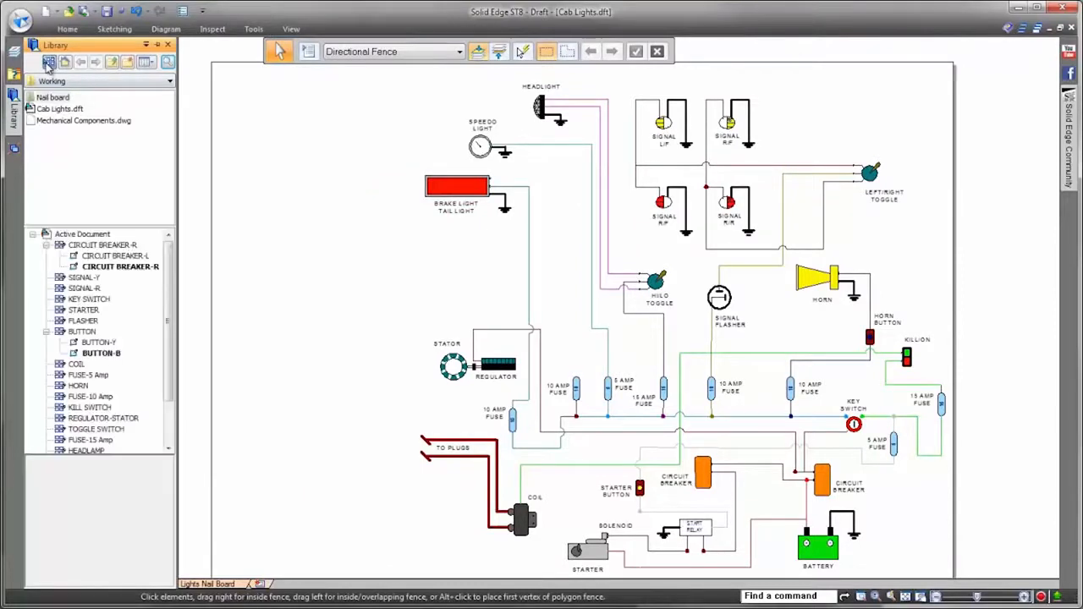
left_click(58, 109)
mouse_move(165, 360)
left_mouse_down()
mouse_move(170, 416)
mouse_move(170, 374)
left_mouse_up()
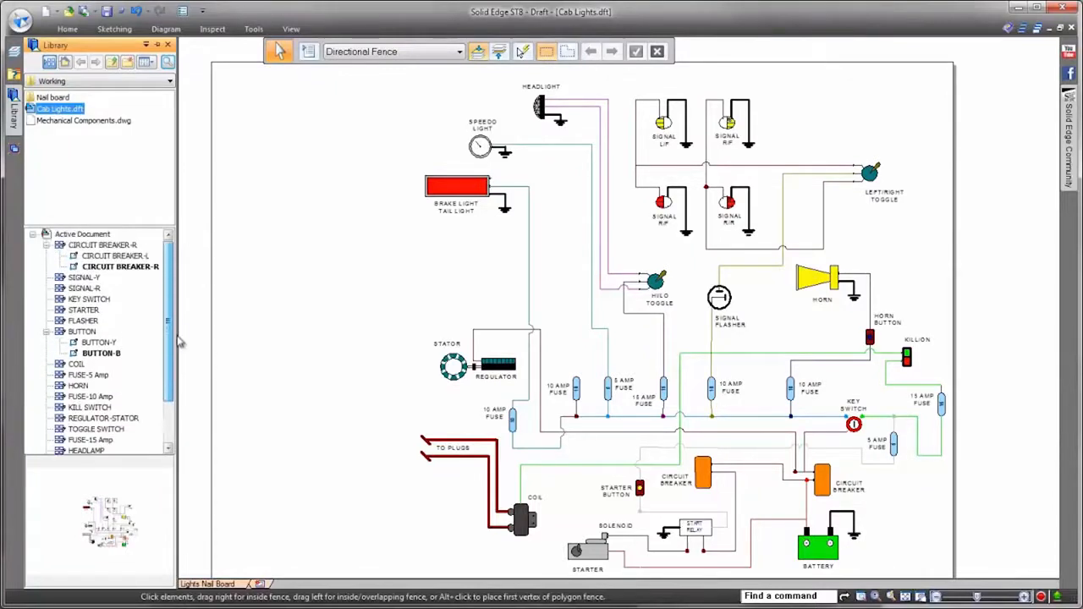
Step: Place the POINTS block from Mechanical Components.dwg at scale 1.00 between the brake/tail light and the stator
left_click(84, 123)
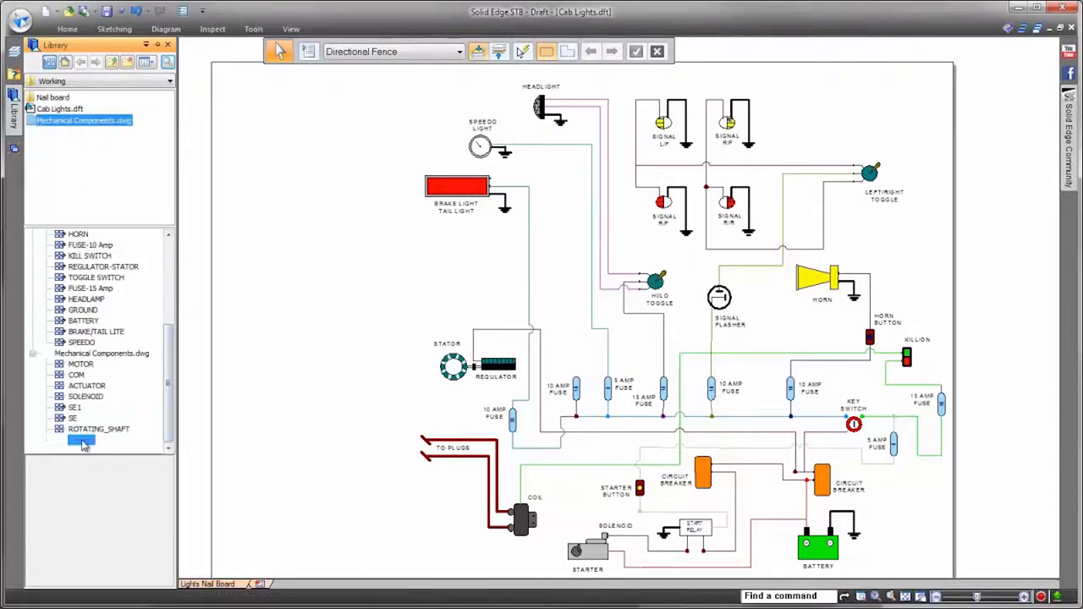
left_click_drag(226, 415, 344, 350)
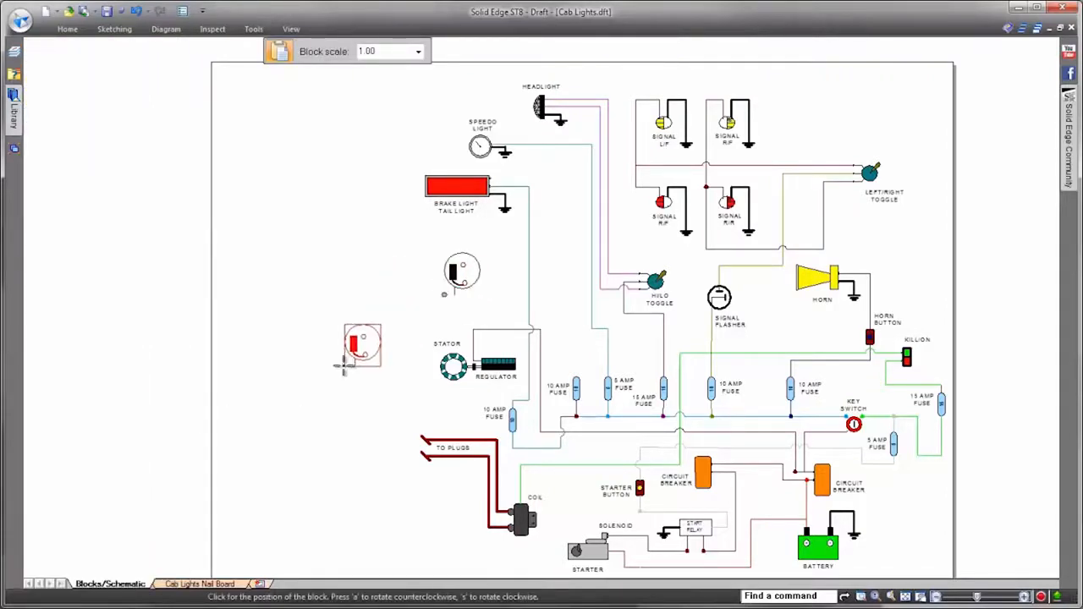
key("Escape")
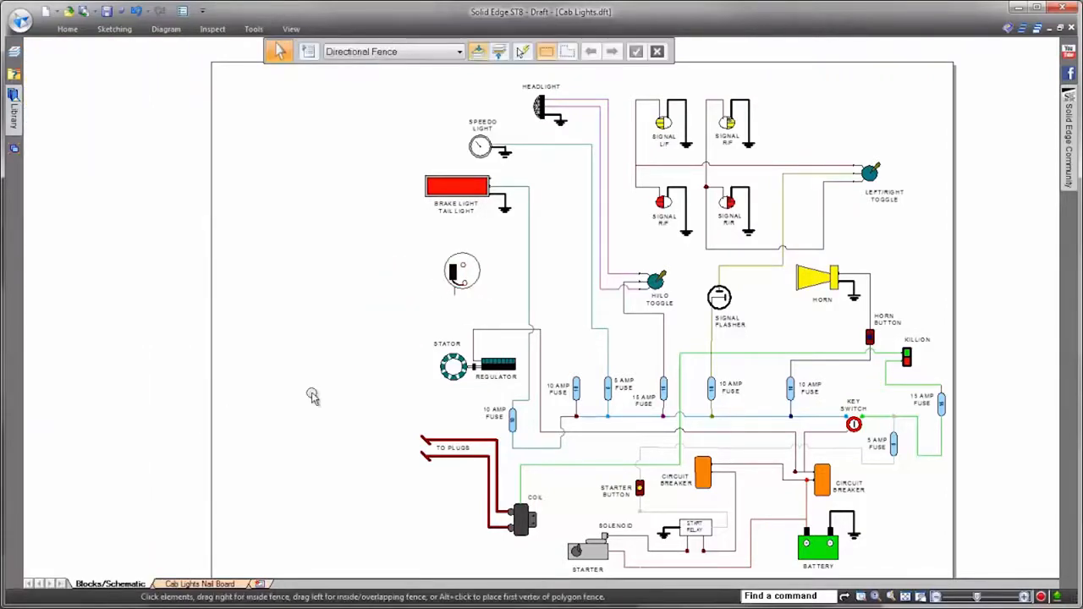
Step: Create an Electric Schematic block table with item balloons for the active sheet, place it beside the brake light, and inspect it
left_click(66, 28)
left_click(411, 66)
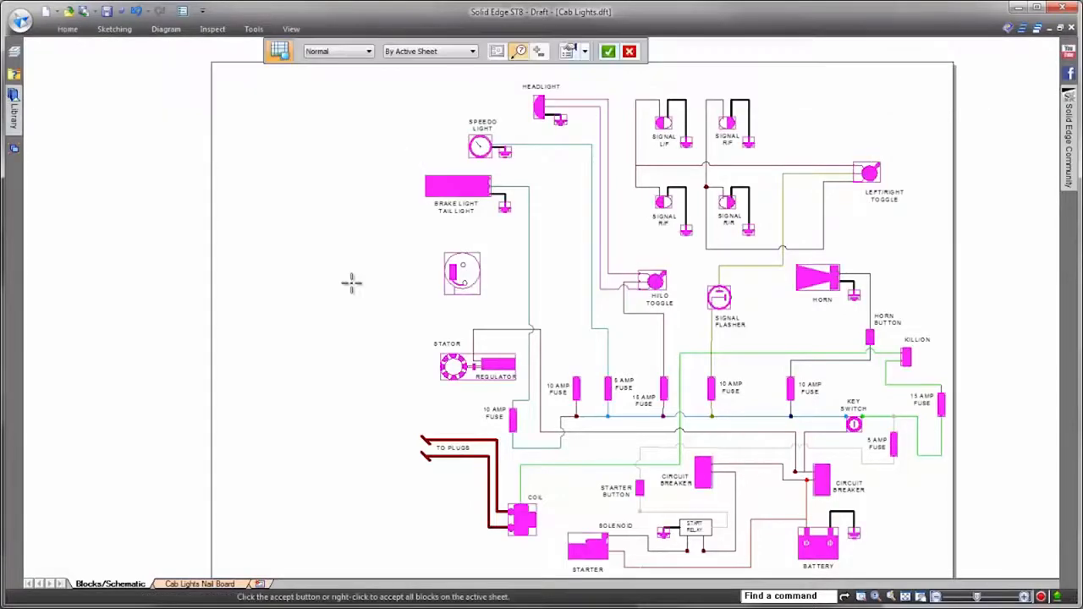
left_click(587, 56)
left_click(592, 68)
right_click(302, 203)
left_click(251, 143)
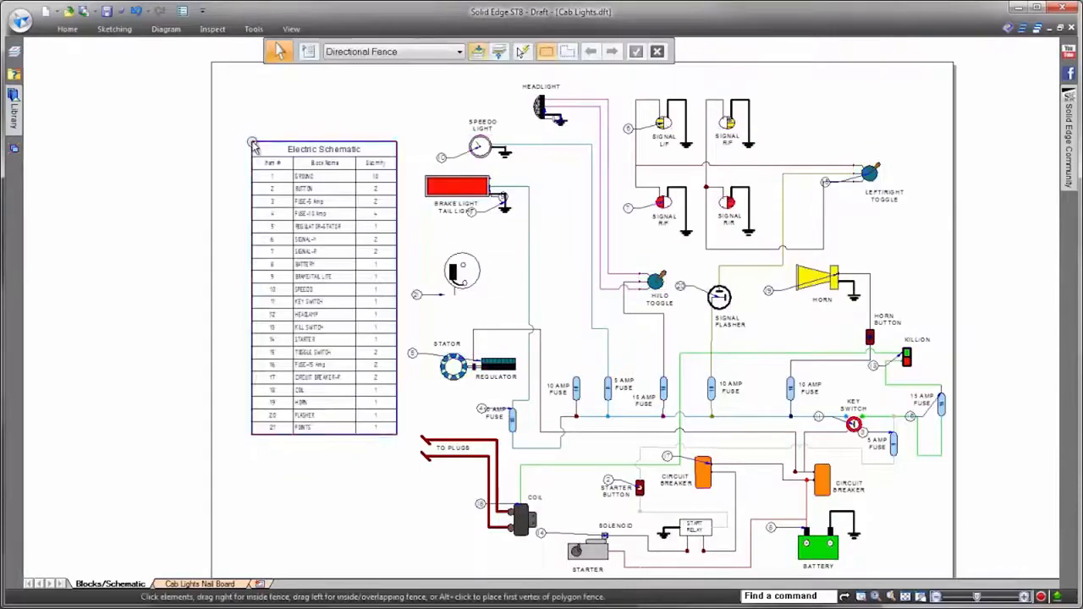
scroll(519, 269, "up", 5)
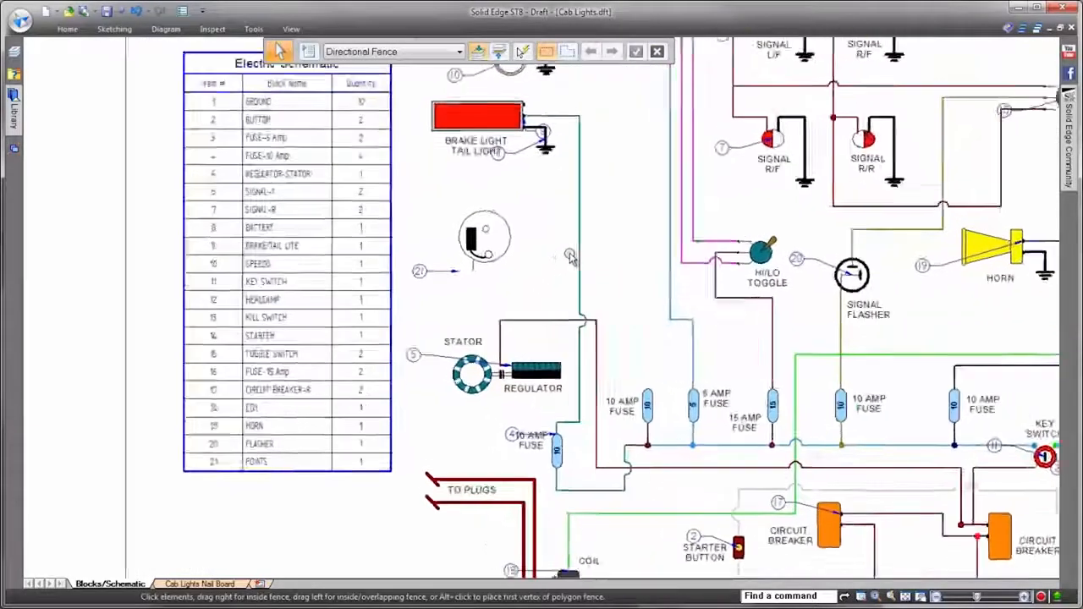
scroll(621, 277, "up", 1)
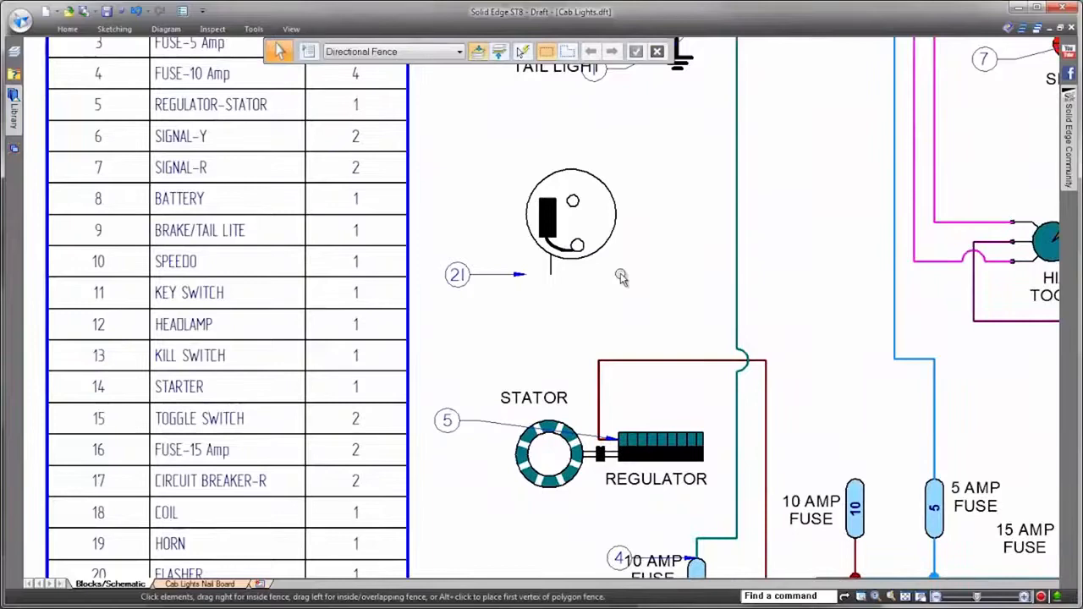
scroll(599, 344, "up", 1)
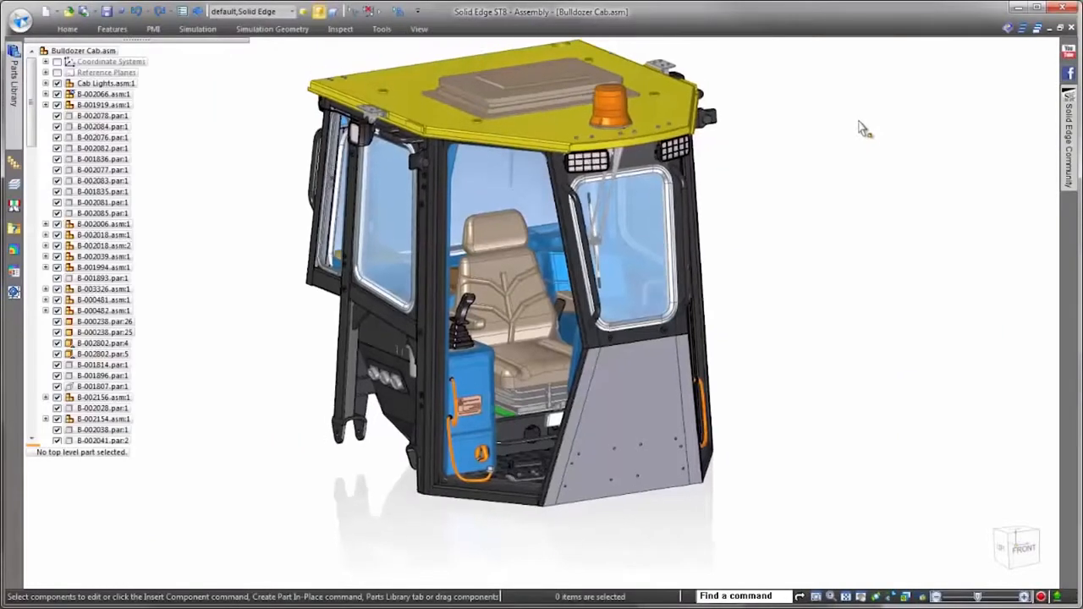
Step: Apply the 2 - Cab Frame display configuration to Bulldozer Cab.asm, followed by the 3 - Cab Lights configuration
left_click(291, 12)
left_click(273, 43)
left_click(300, 121)
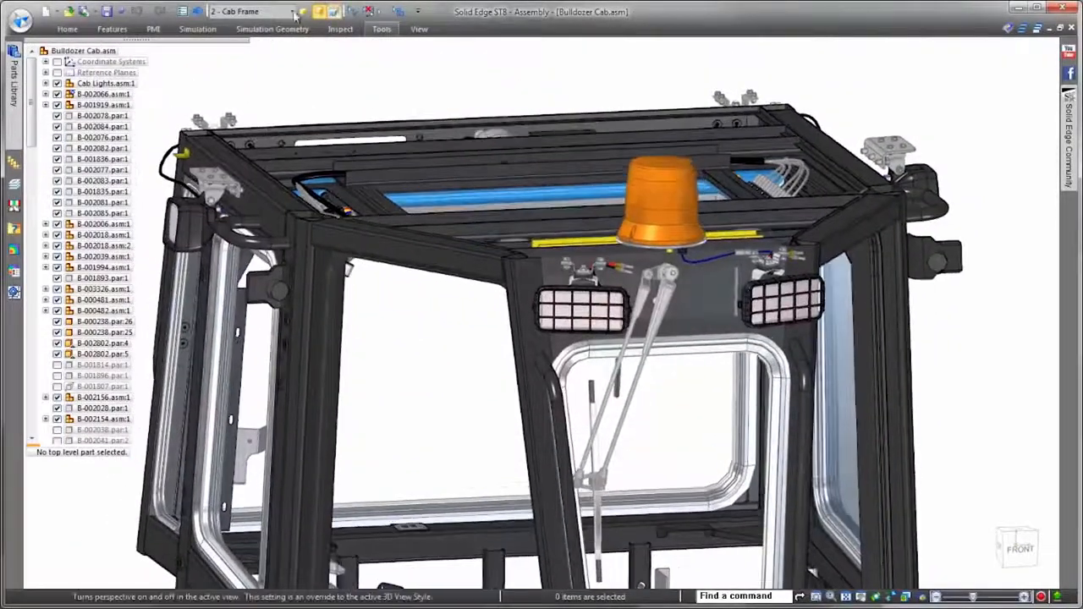
left_click(292, 12)
left_click(265, 54)
left_click(304, 121)
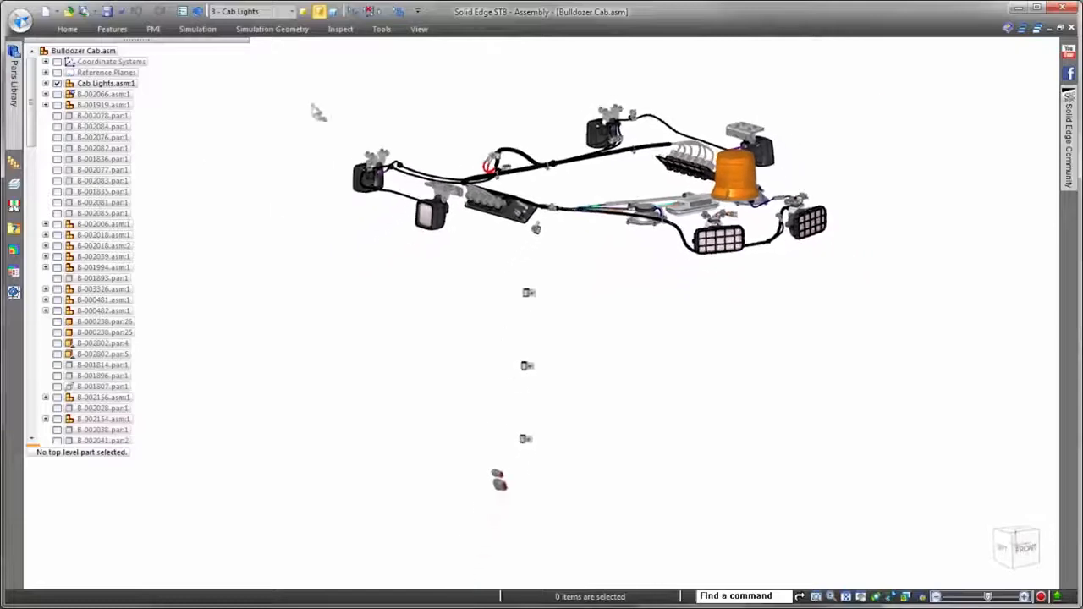
Step: Open the Cab Lights.asm subassembly for harness design and start the Harness Wizard
right_click(117, 86)
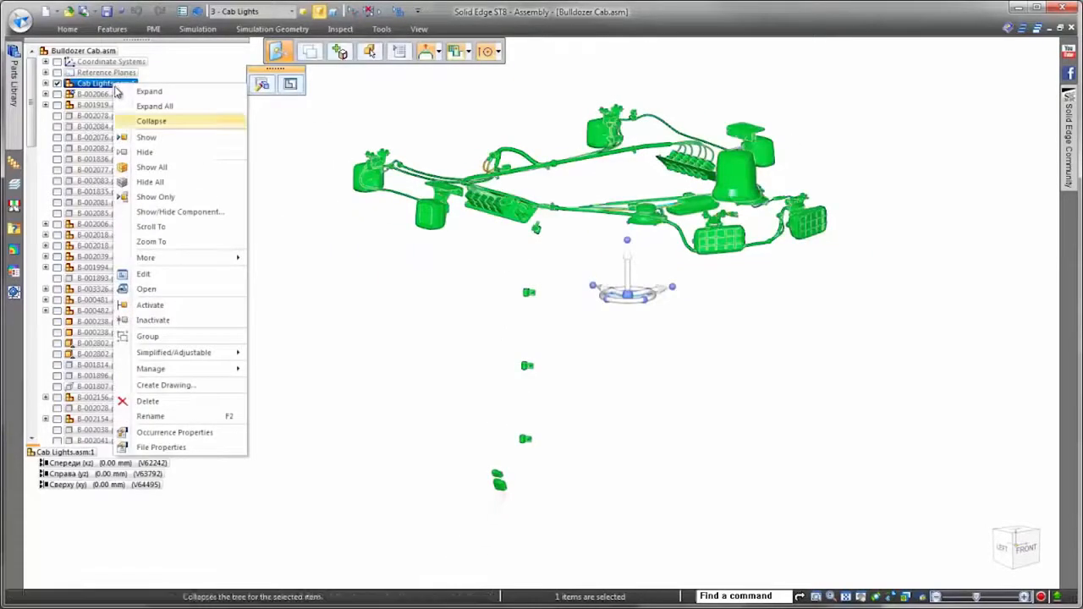
left_click(155, 294)
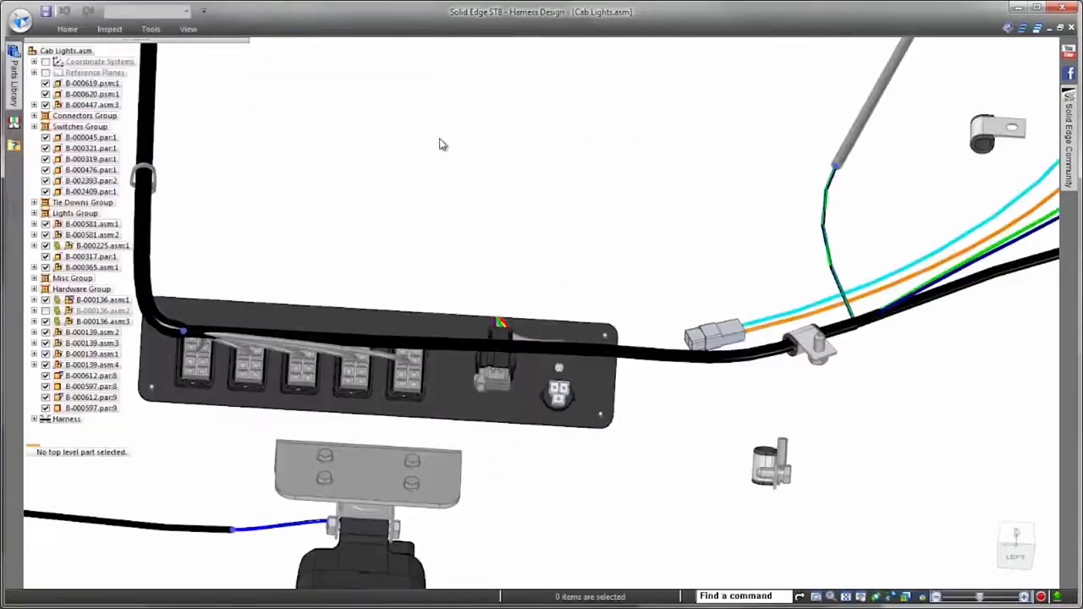
right_click(441, 144)
left_click(415, 142)
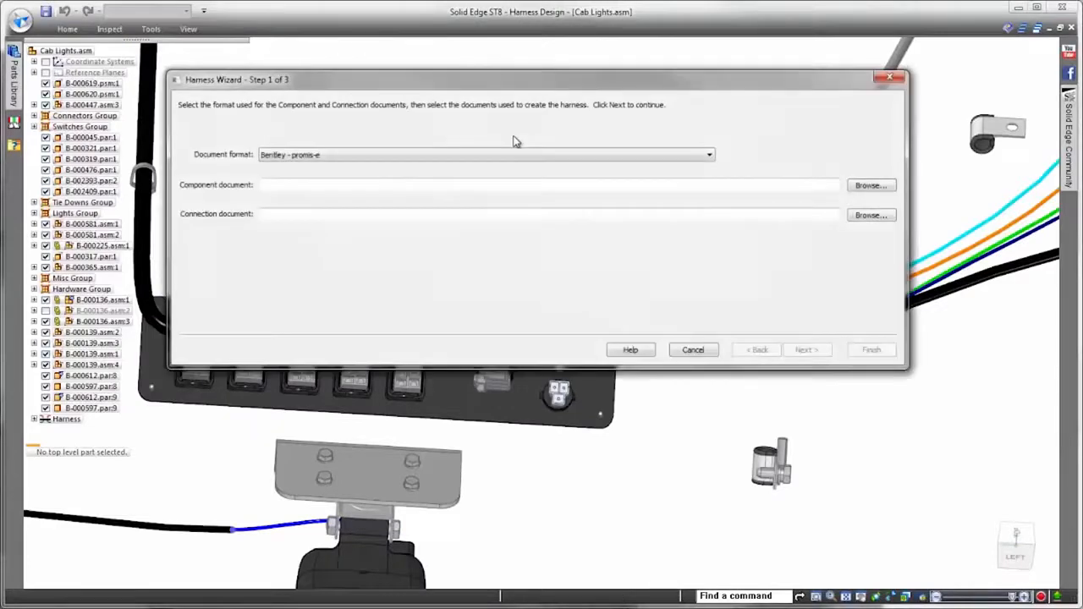
Step: Set the document format to Zuken - E3.series and load SE Upper Harness_CMP-A.xml as component document and SE Upper Harness_CON-A.xml as connection document
left_click(709, 157)
left_click(412, 196)
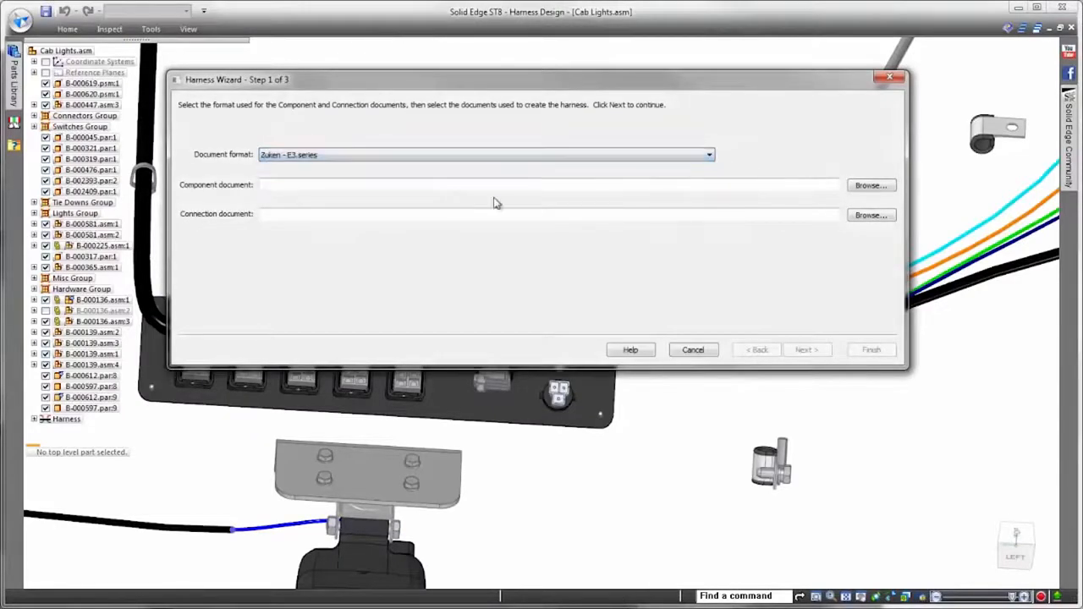
left_click(872, 185)
double_click(394, 139)
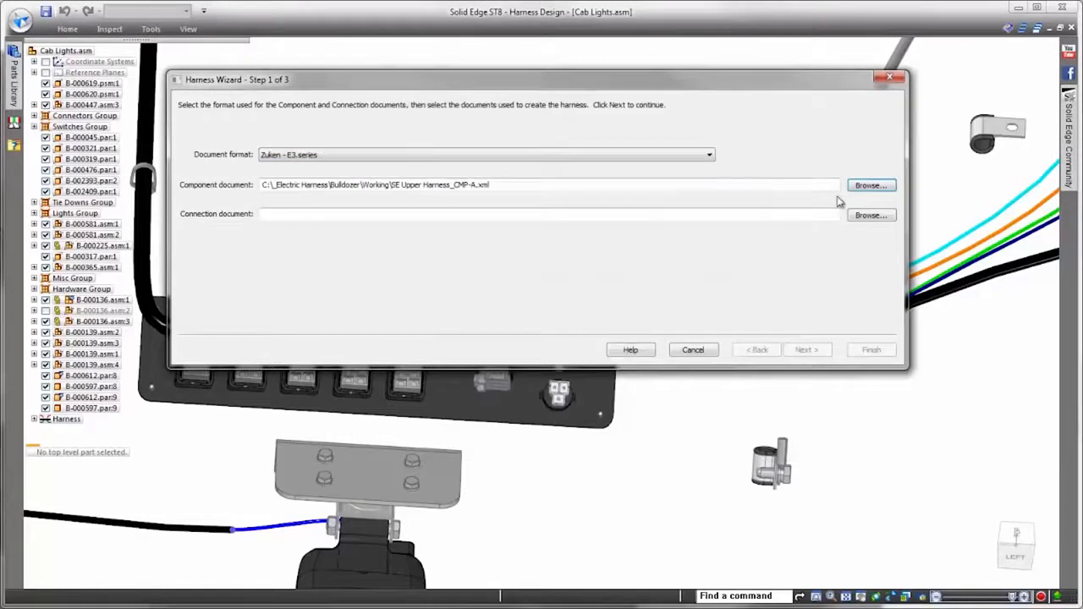
left_click(870, 215)
double_click(420, 154)
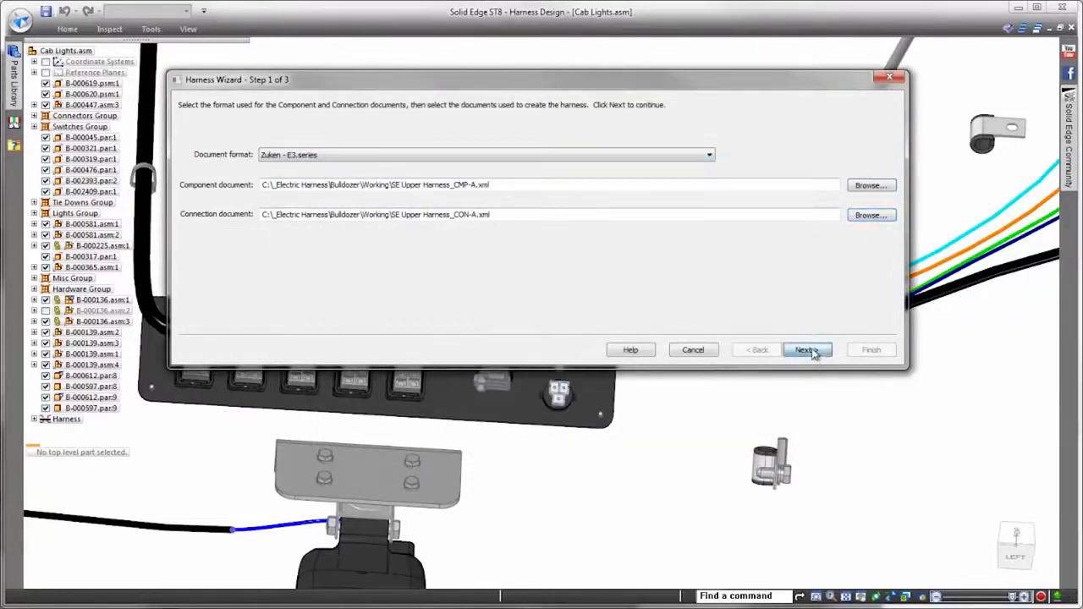
left_click(809, 351)
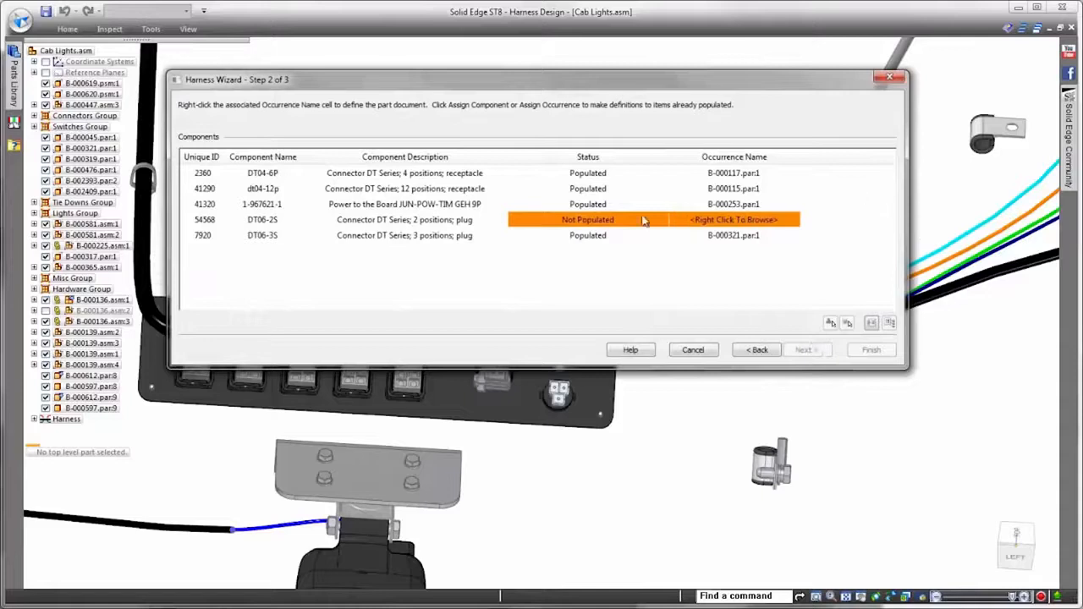
Step: Assign component DT06-2S to the two-position plug on the cyan and orange wires, and advance the wizard to the connection definitions
left_click(194, 220)
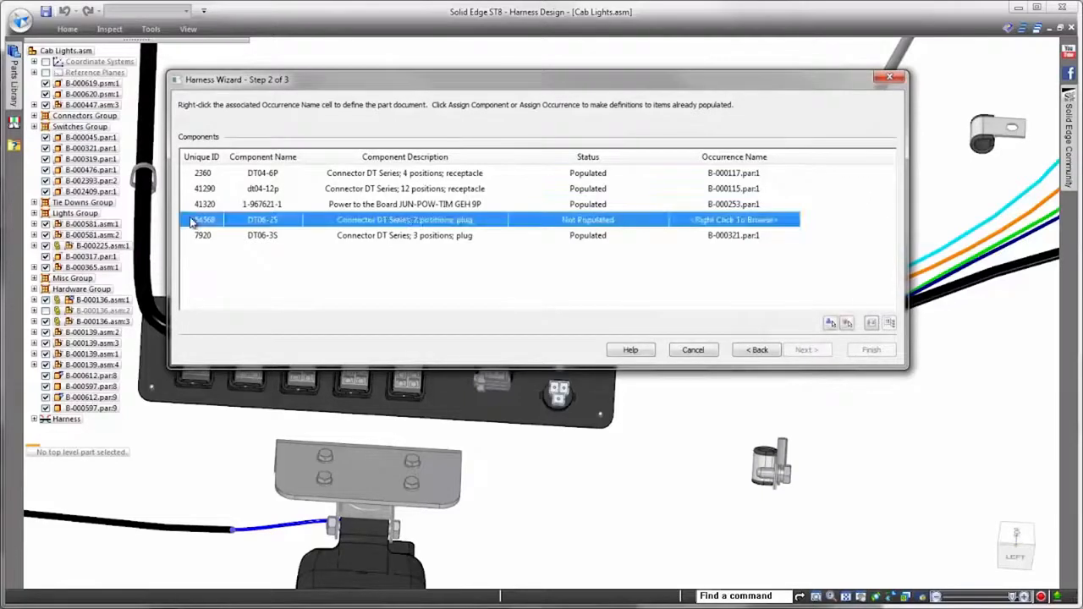
left_click(848, 322)
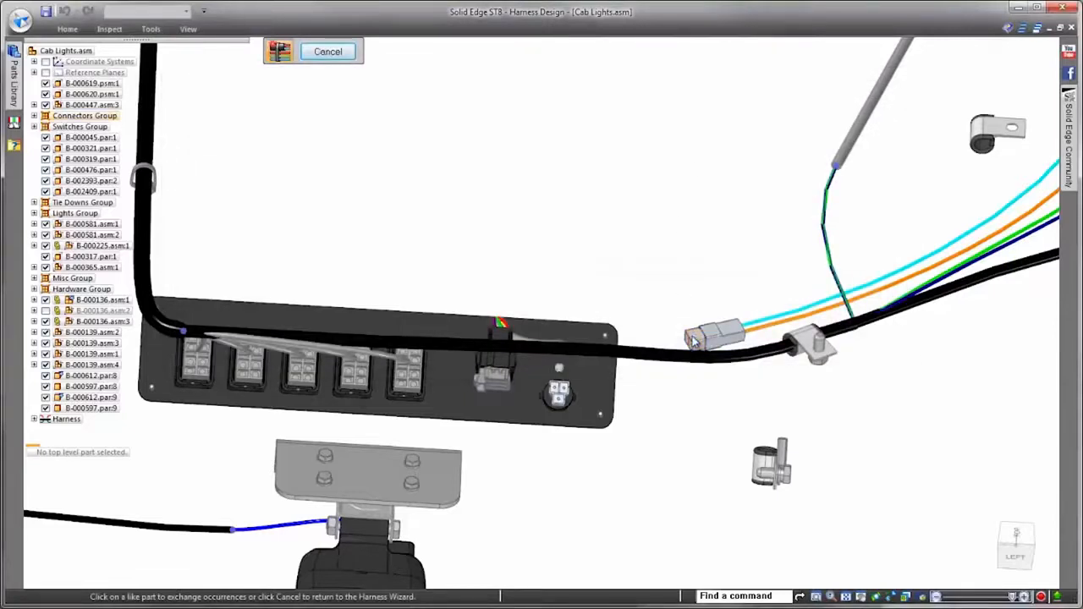
left_click(692, 341)
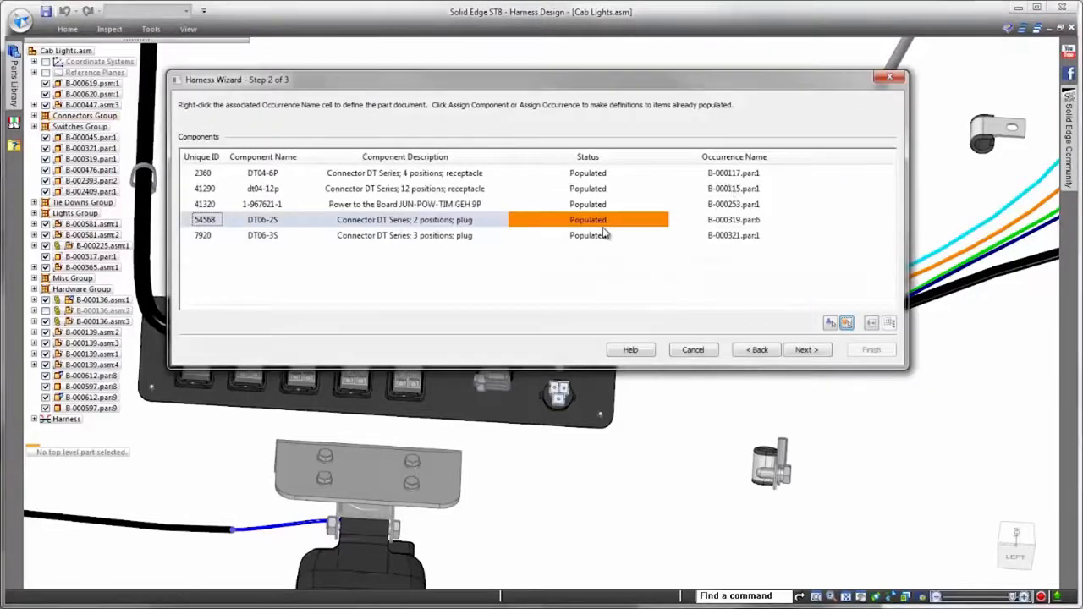
left_click(806, 350)
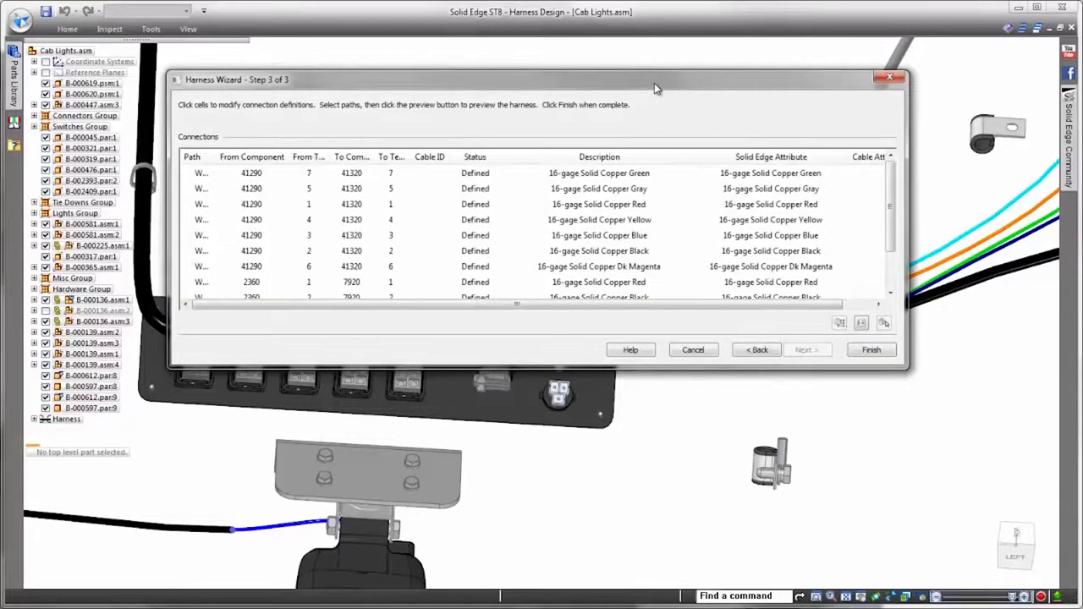
left_click_drag(654, 83, 649, 42)
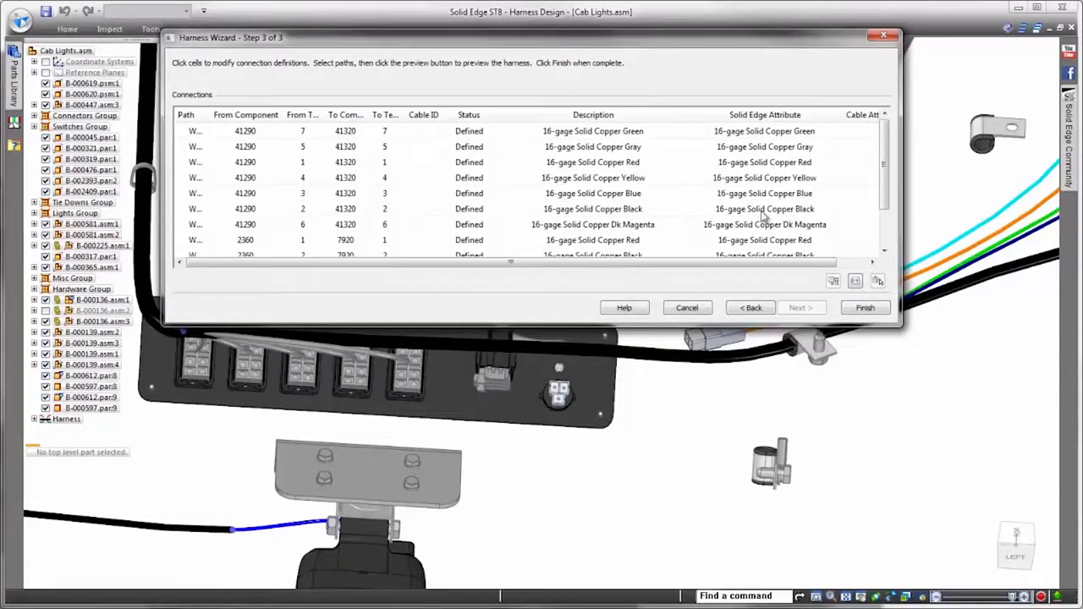
Step: Review the imported connection definitions and finish the Harness Wizard to generate the wires
middle_click_drag(852, 371, 893, 377)
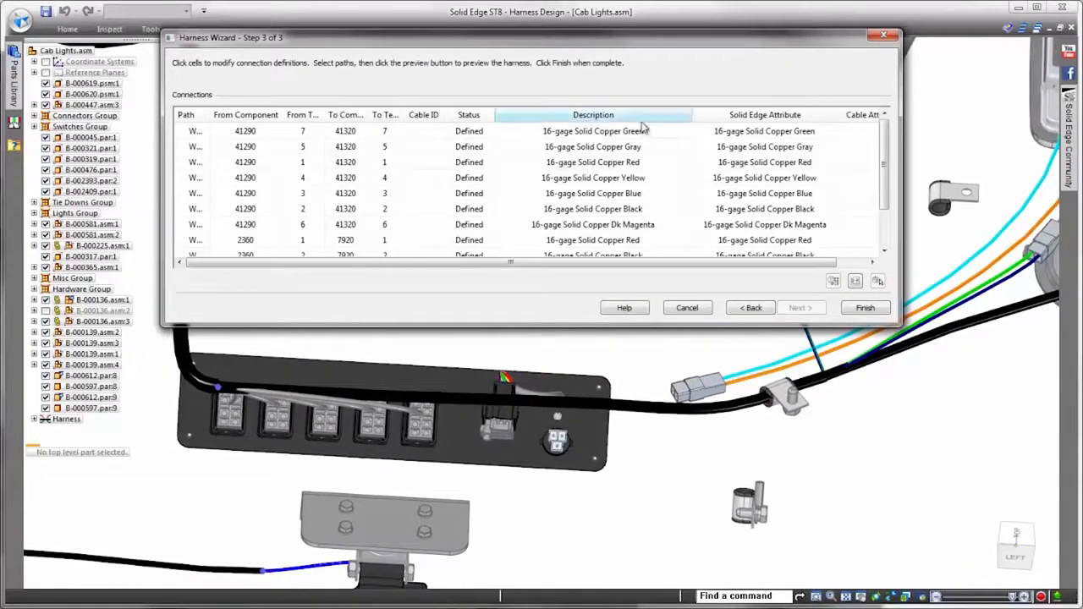
left_click_drag(883, 162, 890, 200)
left_click(865, 308)
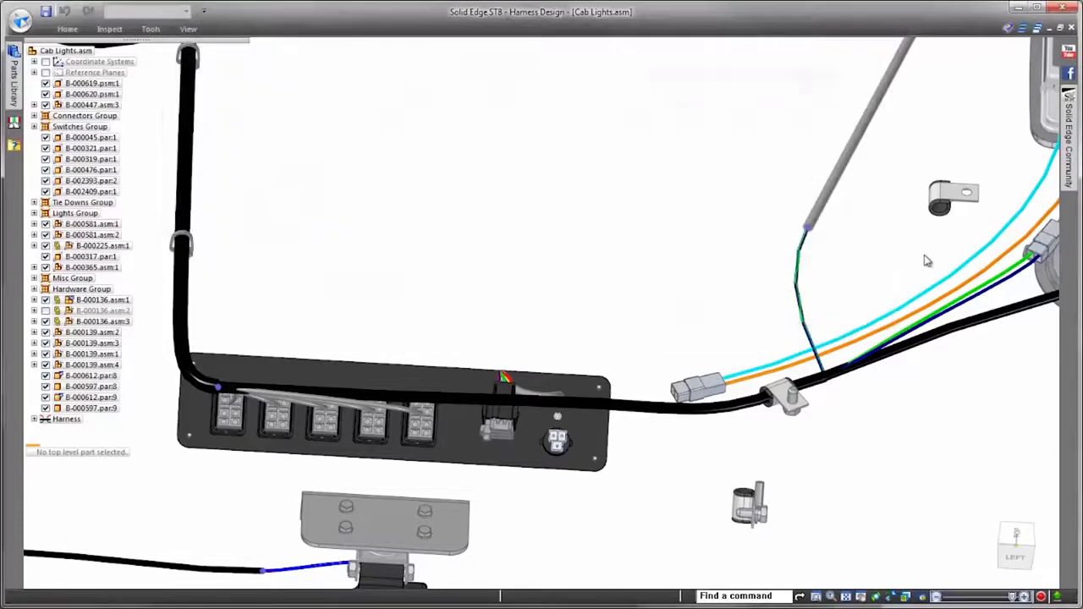
Step: Start a cable and select all wires ending at the two lower plugs as its conductors
scroll(906, 269, "down", 4)
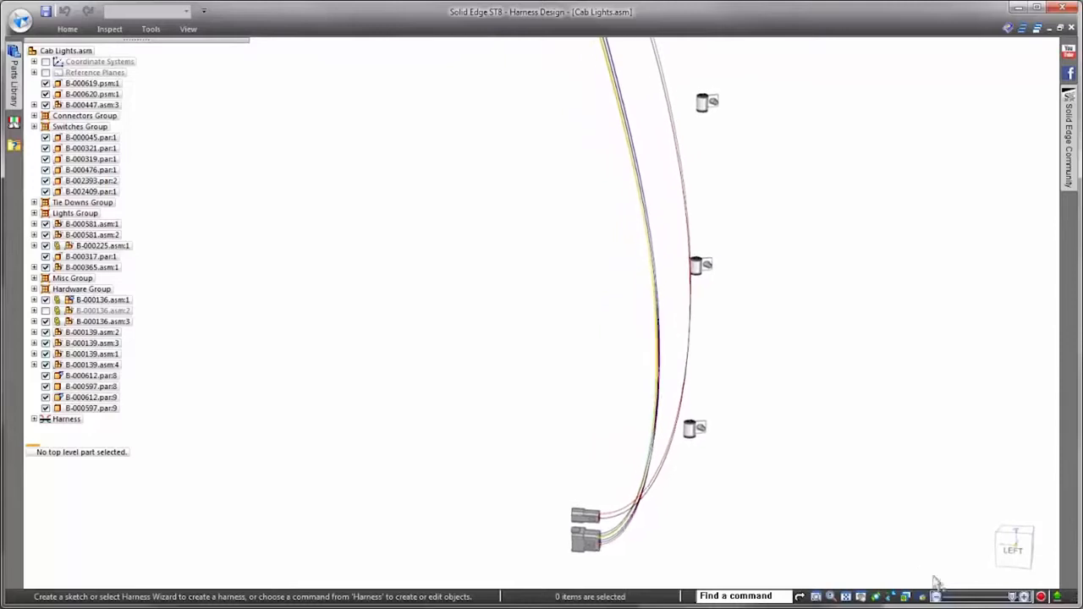
left_click(1019, 563)
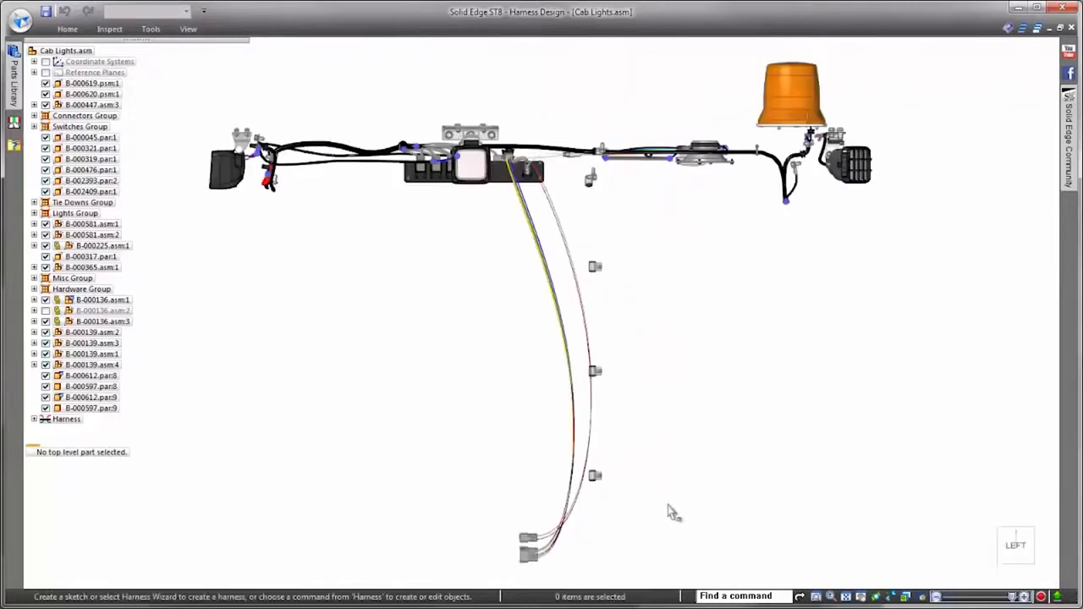
scroll(558, 582, "up", 5)
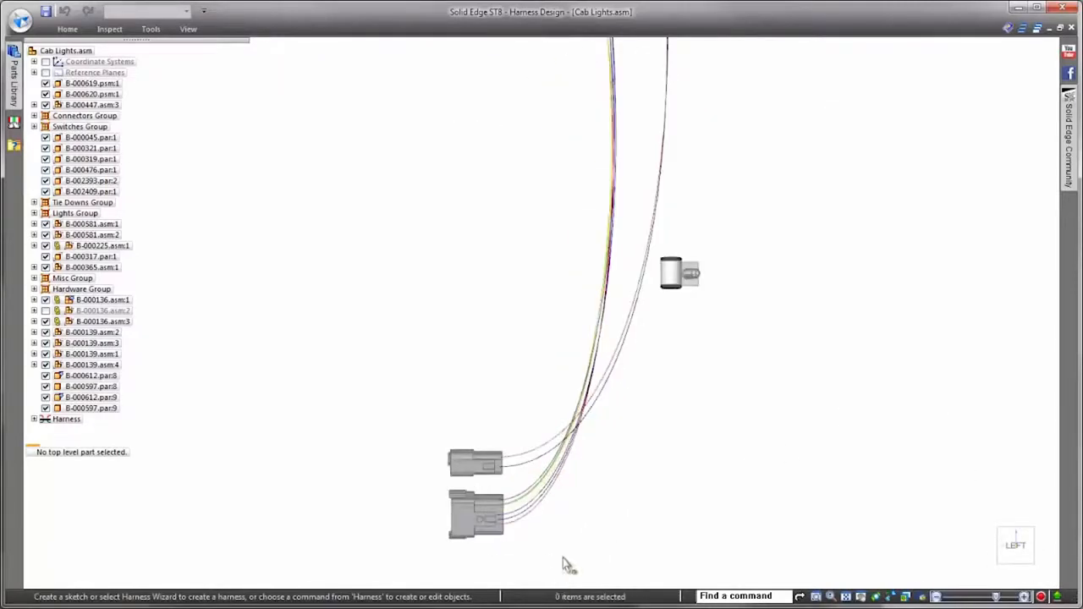
right_click(834, 302)
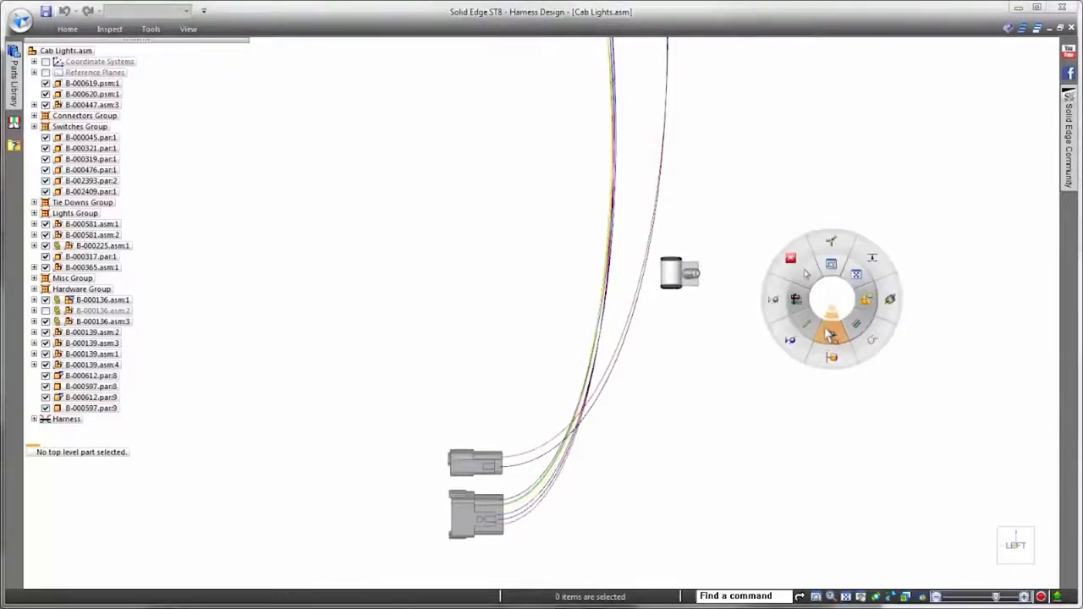
left_click(830, 336)
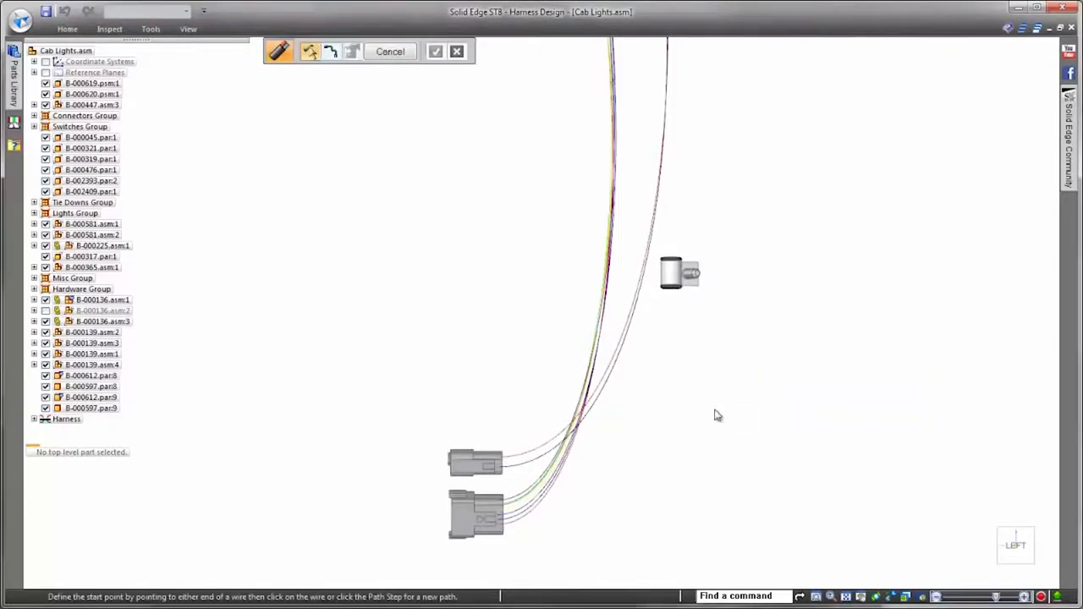
left_click_drag(377, 401, 553, 567)
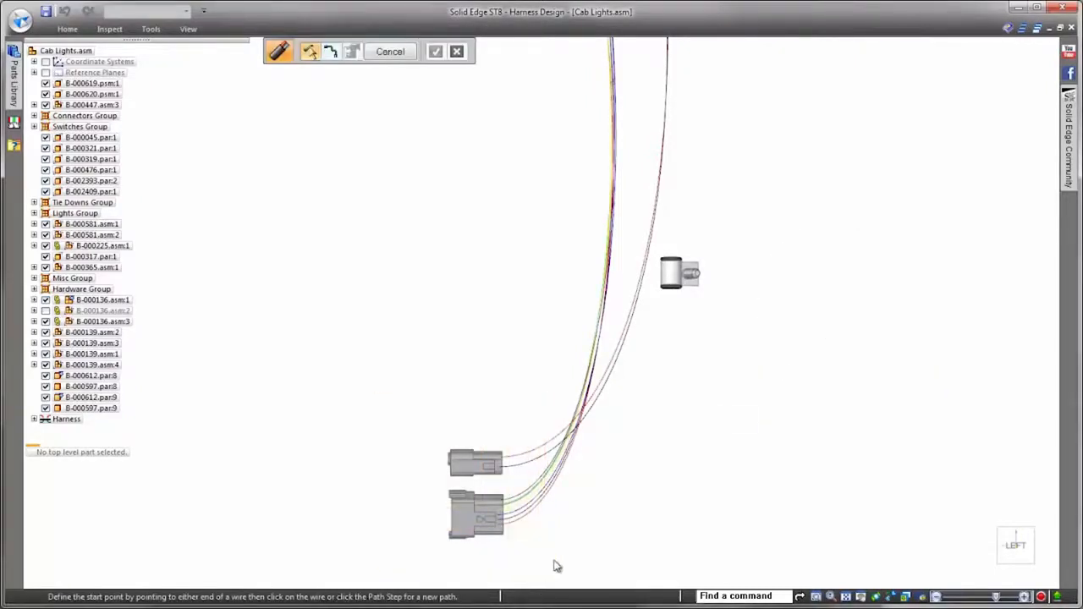
right_click(778, 362)
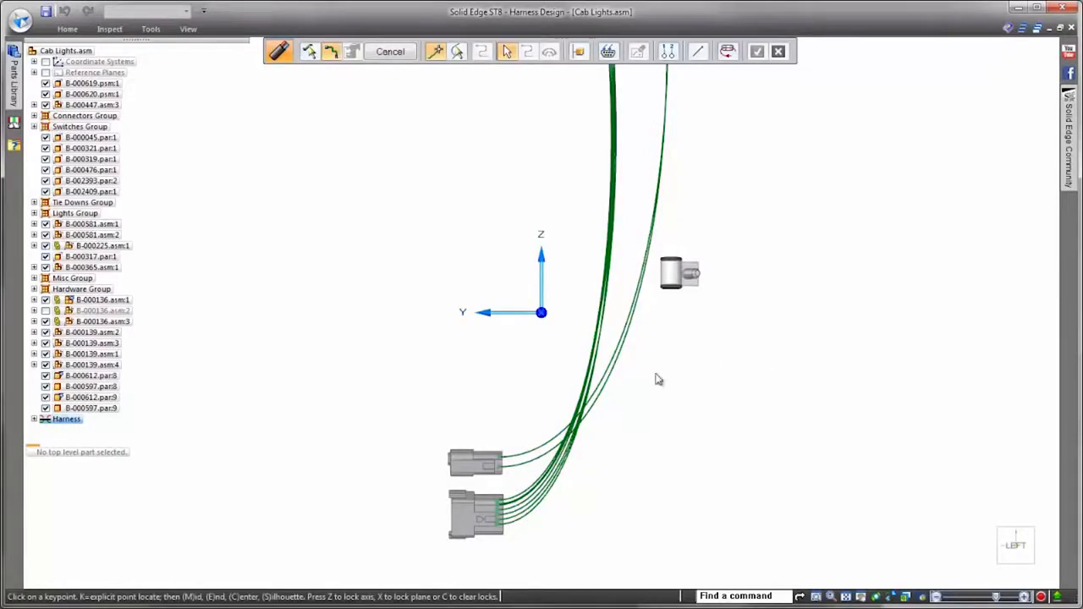
Step: Route the new cable's path through the vertical row of clamps between the lower plugs and the switch panel
left_click(697, 52)
left_click(711, 74)
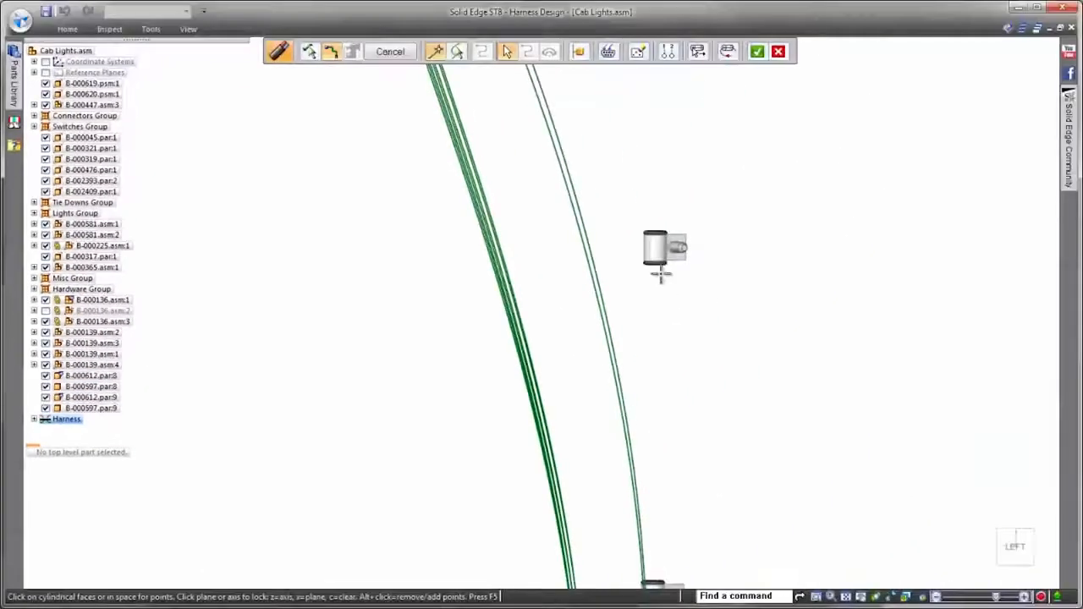
left_click(657, 256)
middle_click_drag(678, 88, 687, 281, "shift")
middle_click_drag(694, 218, 681, 324, "shift")
left_click(691, 310)
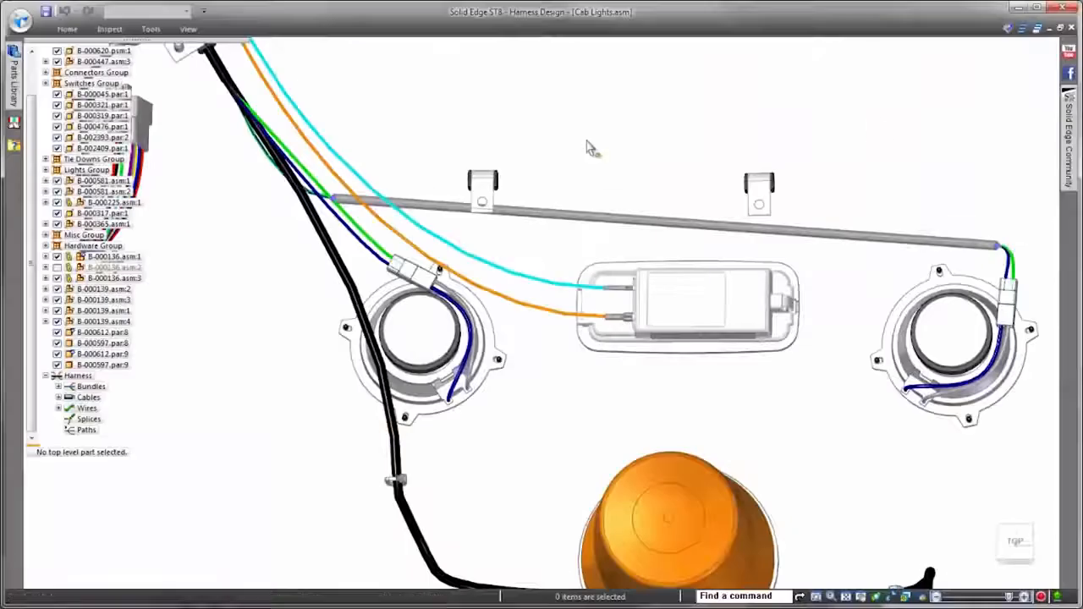
Step: Reroute the gray cable between the two speakers through the openings of both clamps
right_click(589, 145)
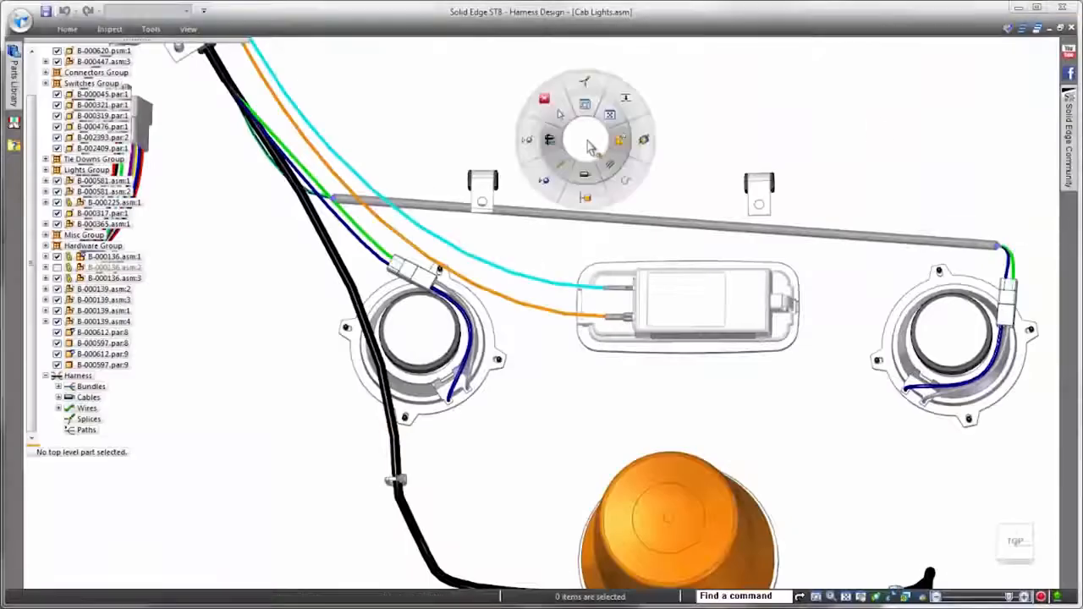
left_click(643, 140)
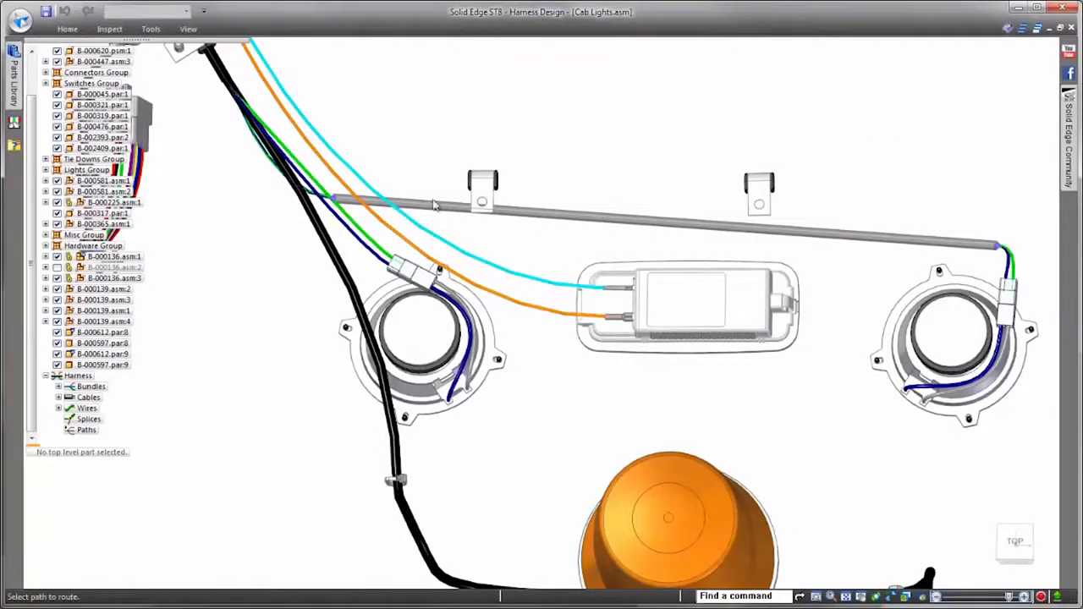
left_click(481, 185)
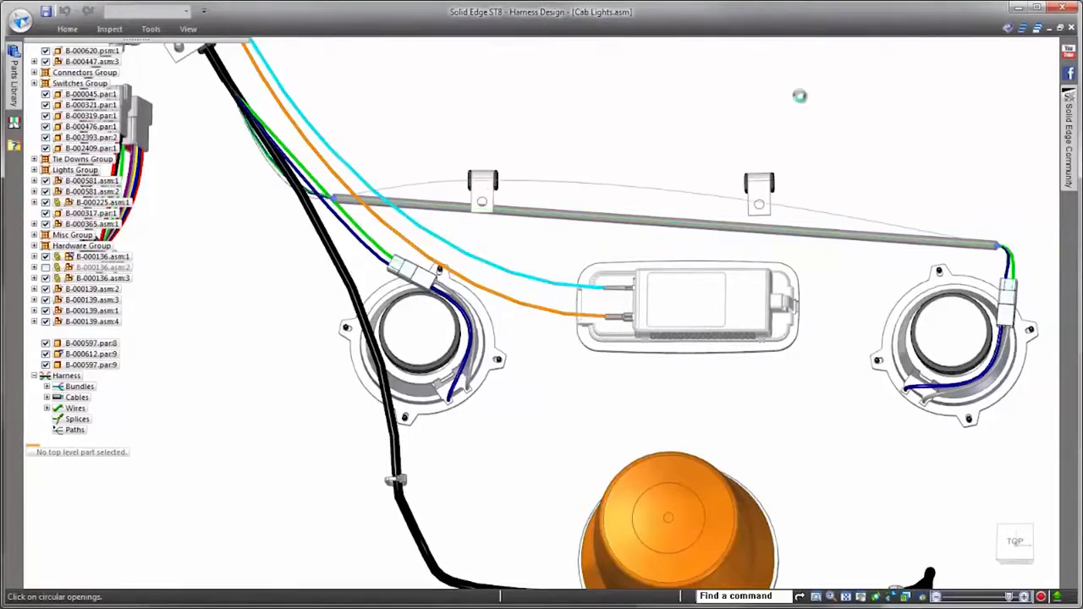
left_click(753, 188)
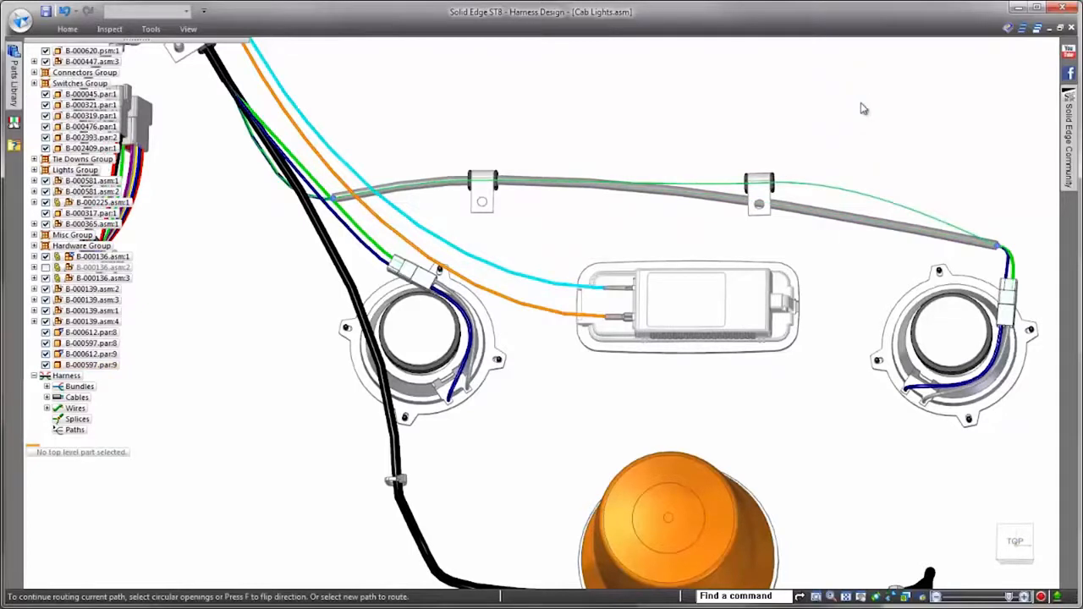
key("Escape")
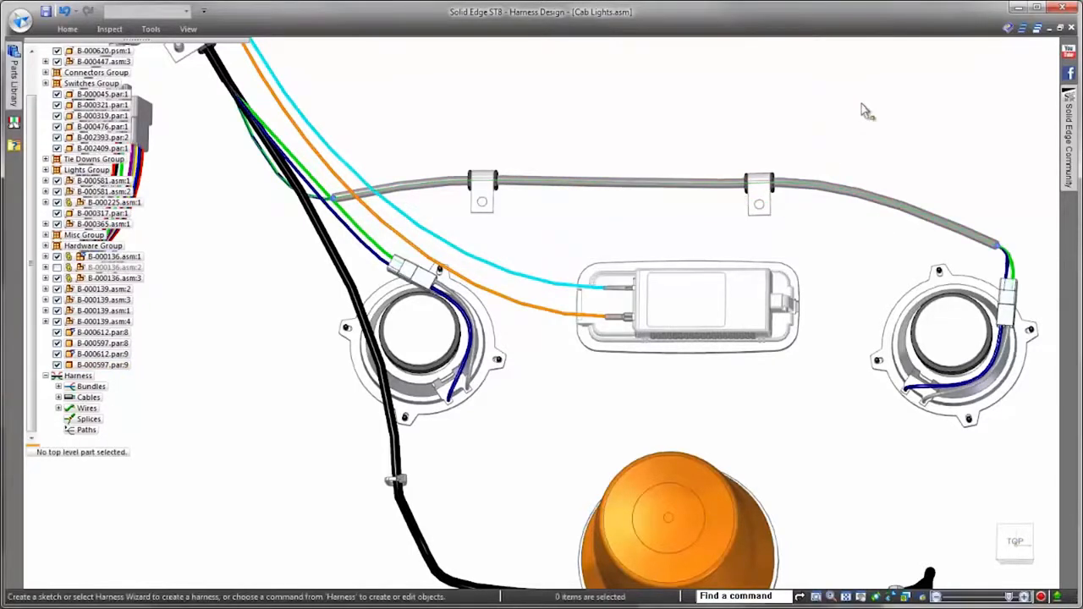
Step: Split the gray cable's path between the two clamps, just past the clamp nearer the main black bundle
scroll(851, 109, "up", 4)
scroll(715, 117, "up", 3)
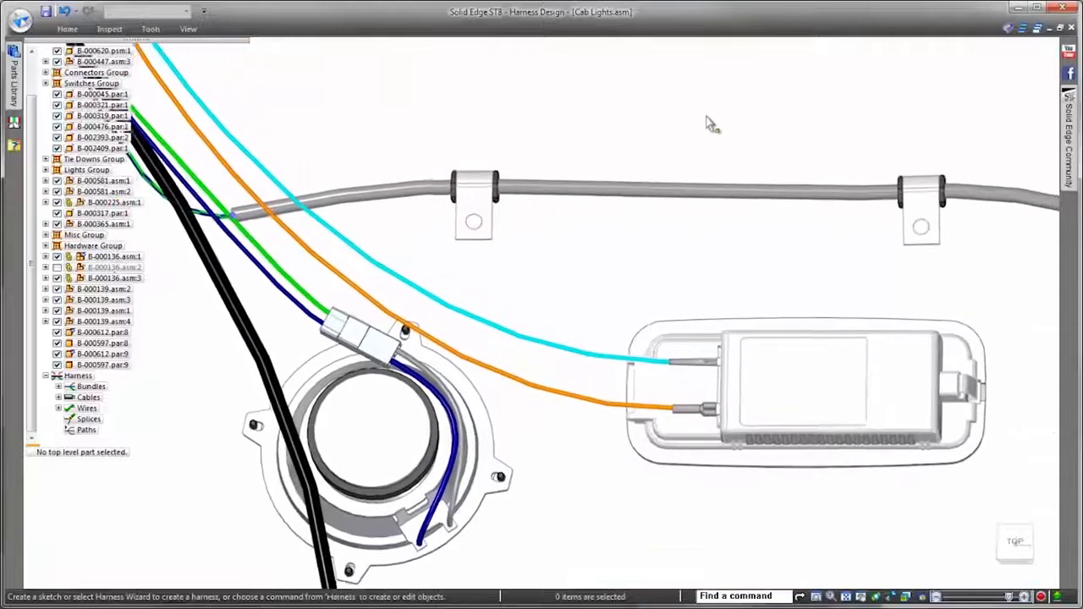
right_click(709, 119)
left_click(747, 75)
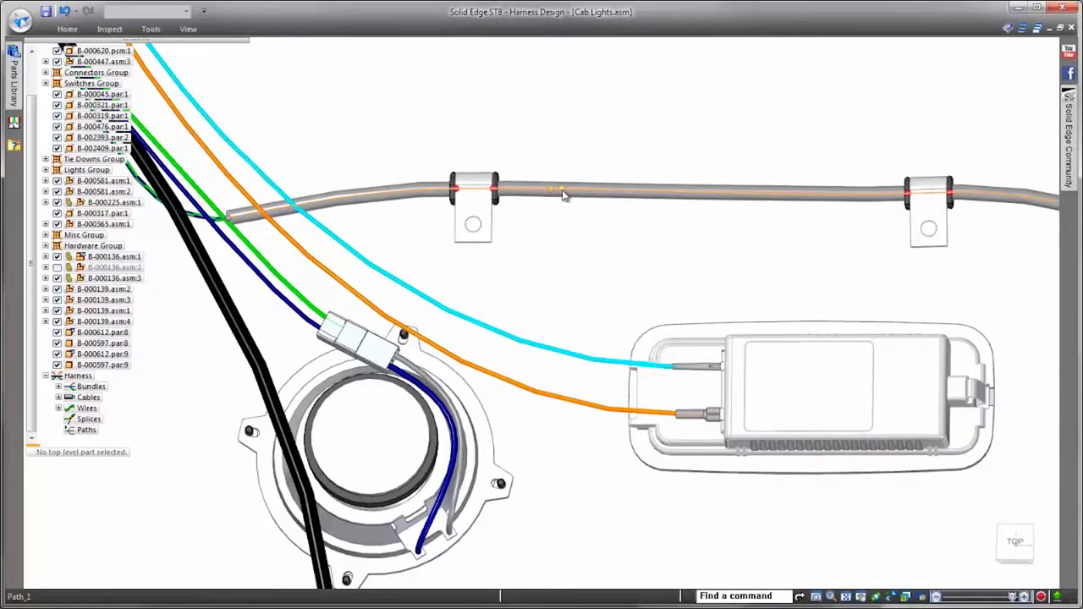
left_click(537, 191)
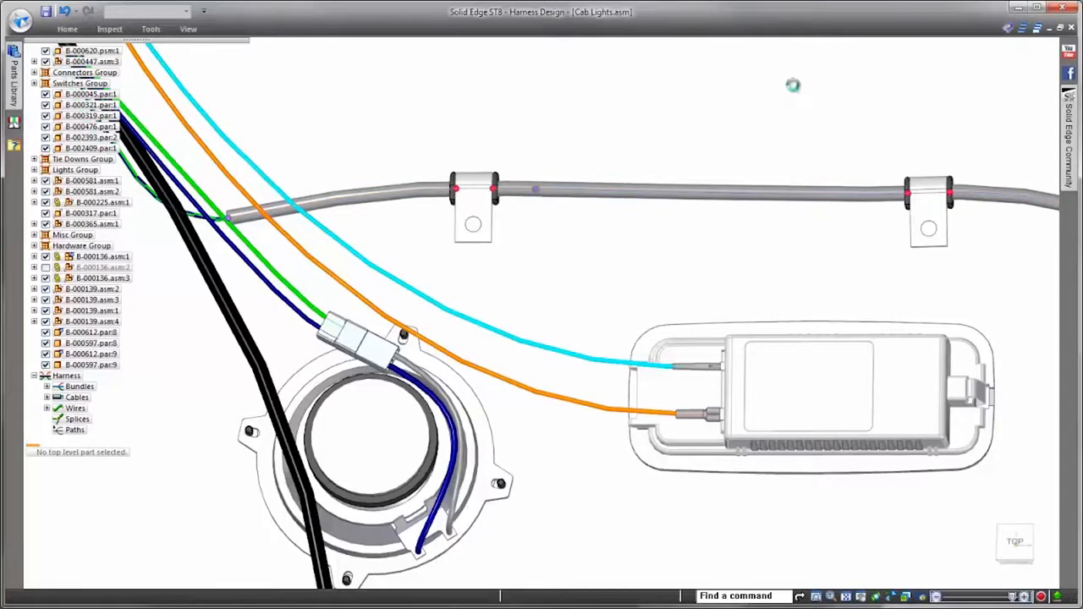
Step: Bundle the dome light's cyan and orange wires along the existing path segment that ends at the split point
right_click(744, 105)
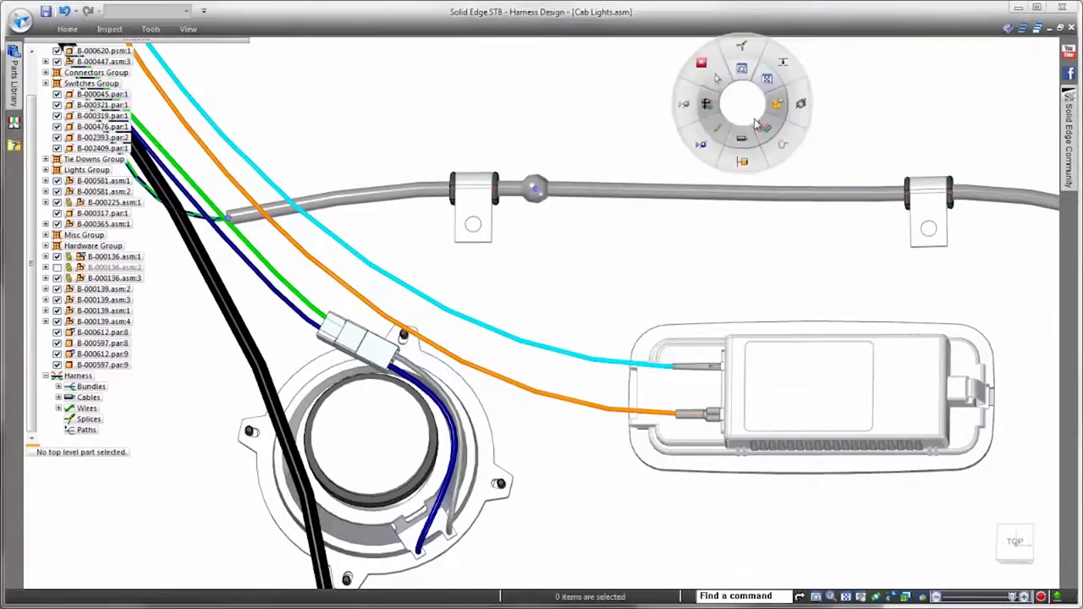
left_click(761, 129)
left_click(624, 362)
left_click(625, 411)
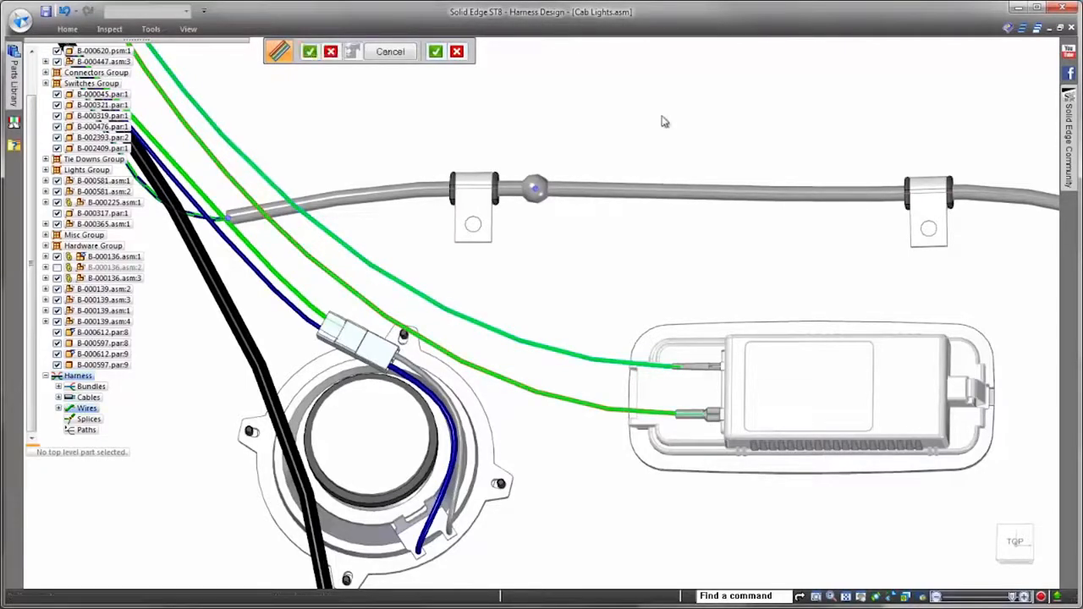
key("Return")
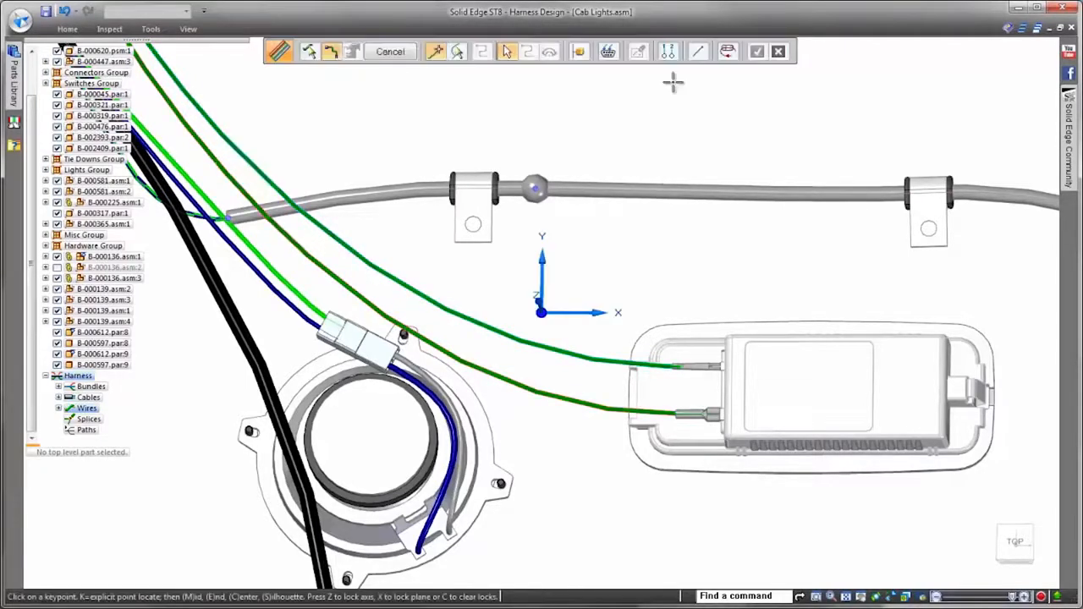
left_click(457, 51)
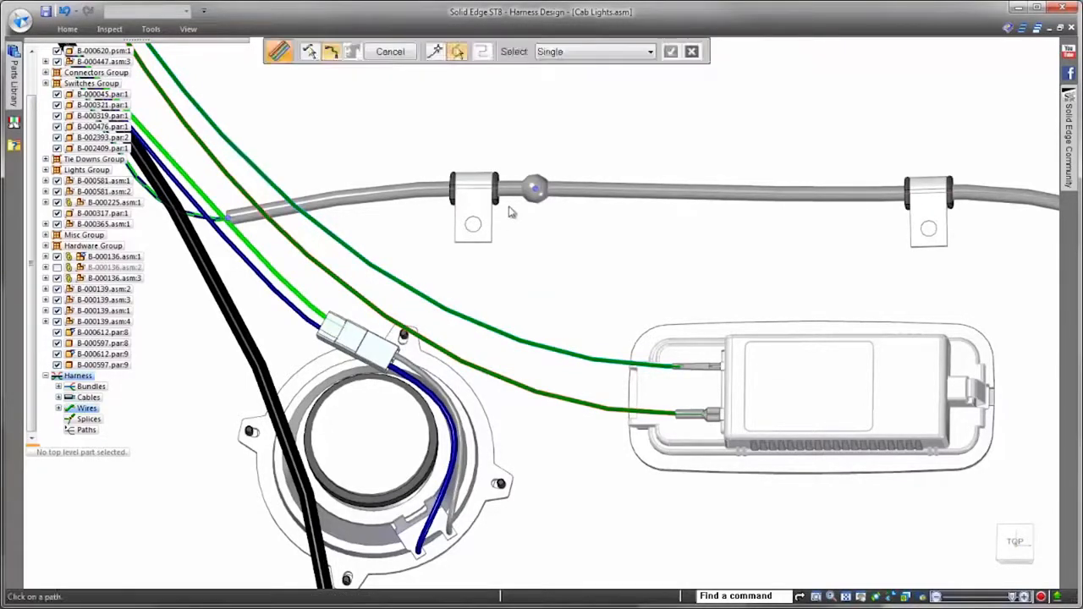
right_click(597, 145)
right_click(598, 144)
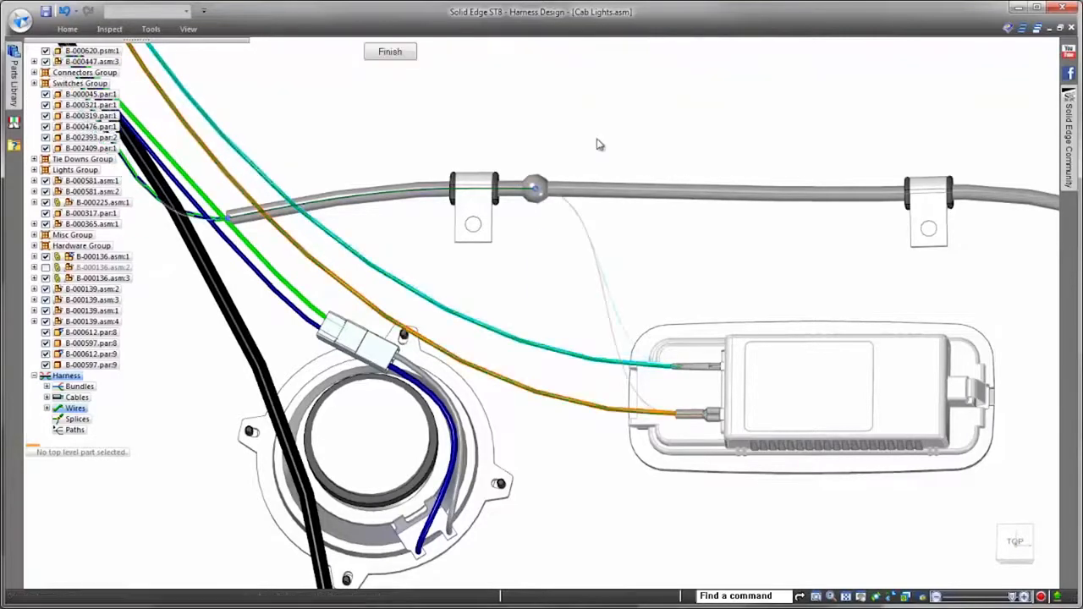
right_click(654, 131)
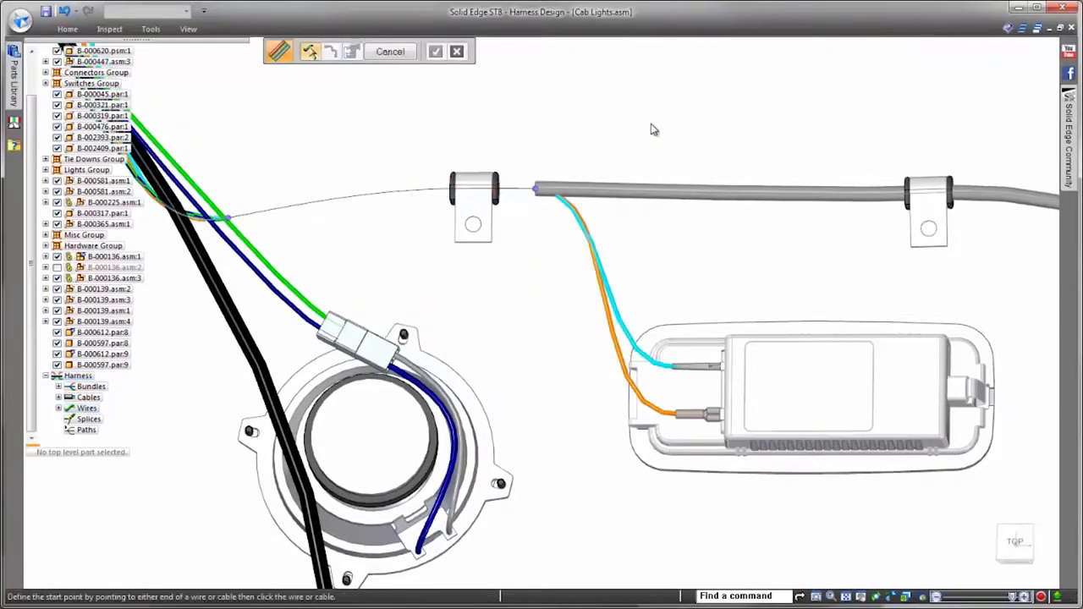
Step: Create physical conductors for the whole harness
right_click(92, 387)
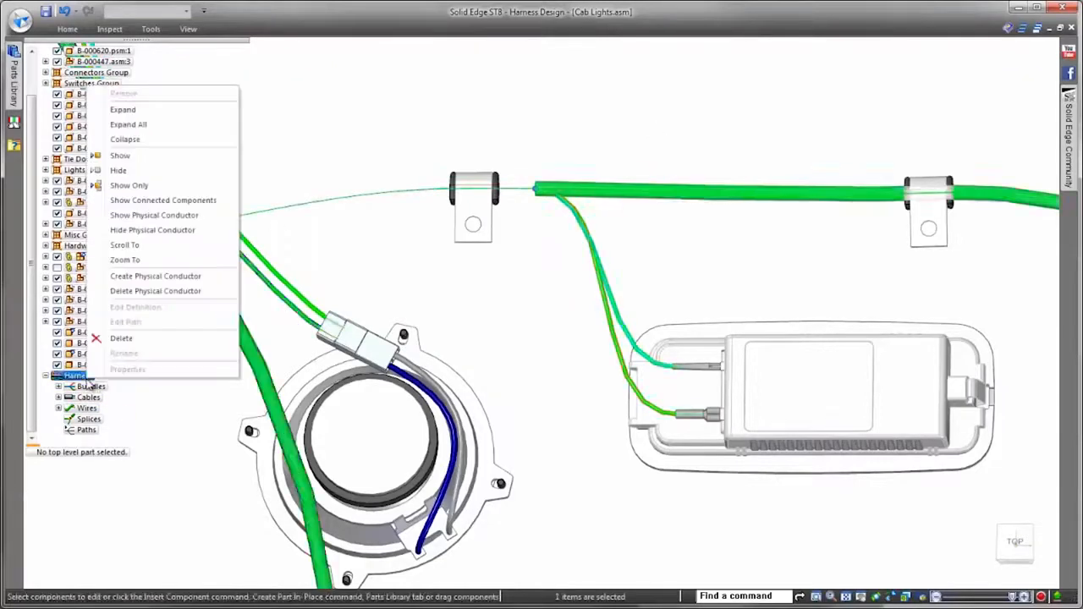
left_click(181, 277)
middle_click_drag(720, 103, 807, 184)
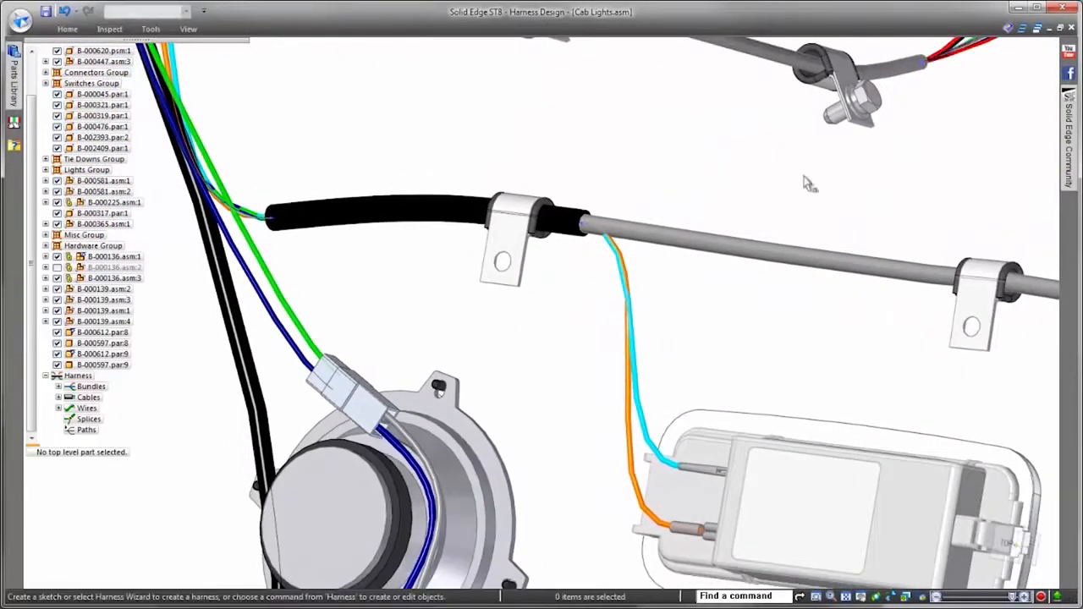
scroll(795, 198, "down", 8)
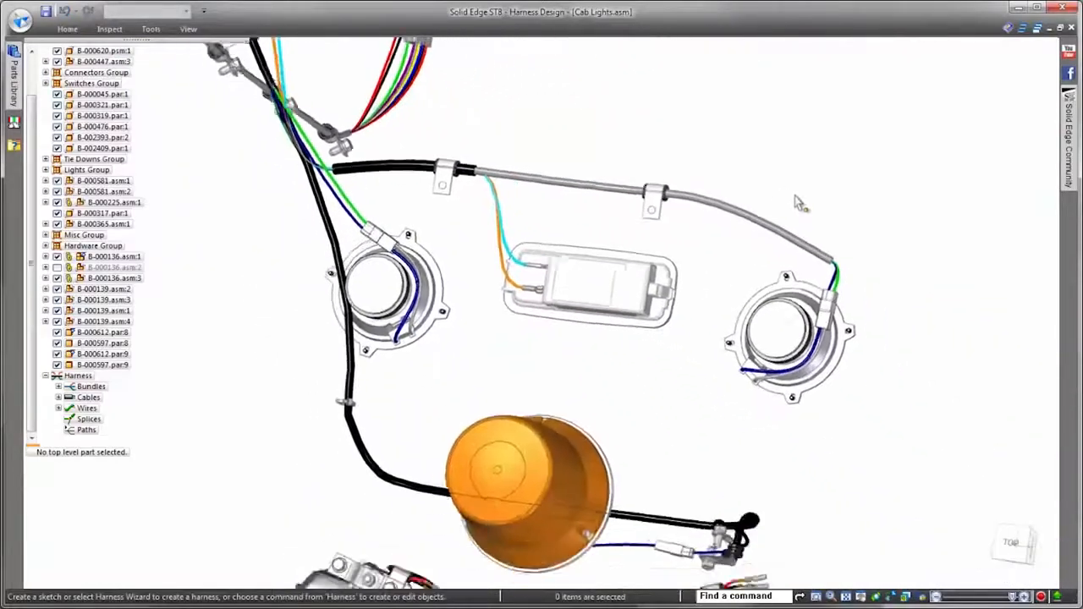
Step: Route red and black wires from the work light's two terminals to the end switch connector on the panel
scroll(818, 303, "up", 5)
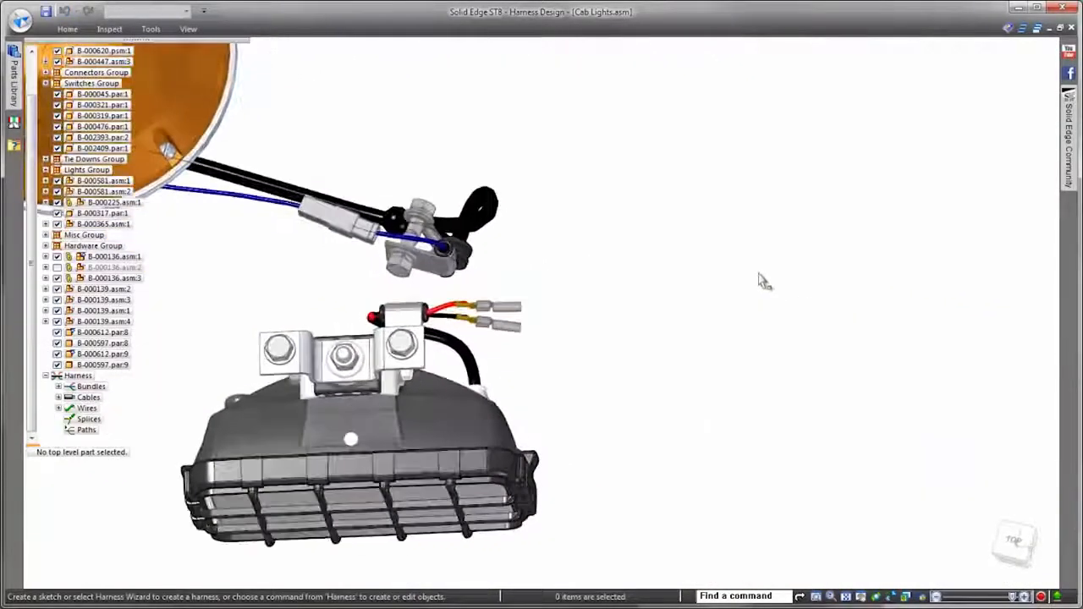
scroll(692, 198, "up", 3)
right_click(693, 198)
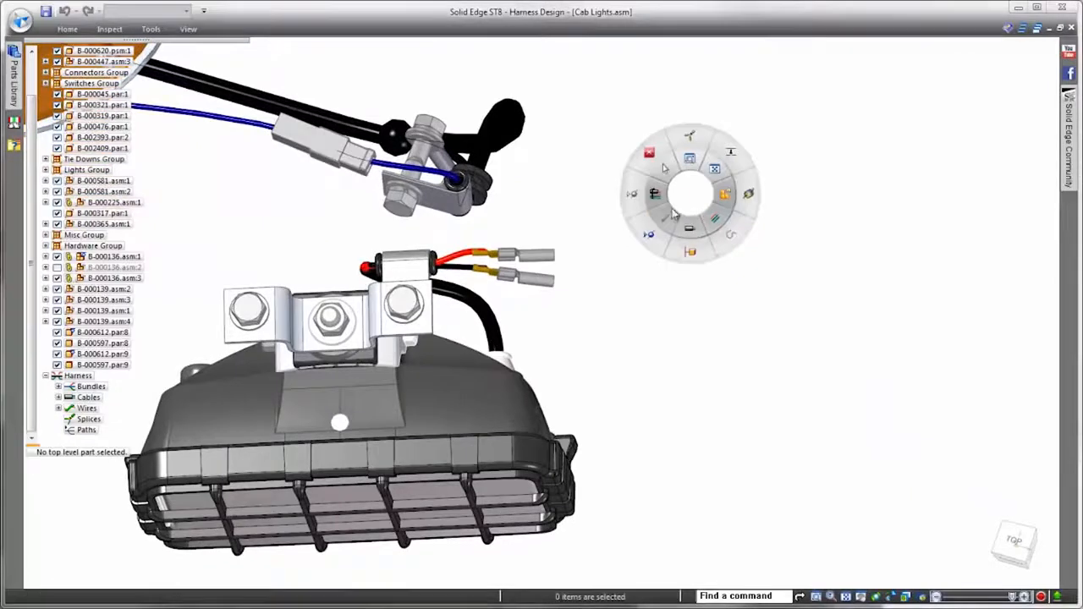
left_click(675, 215)
scroll(683, 212, "up", 3)
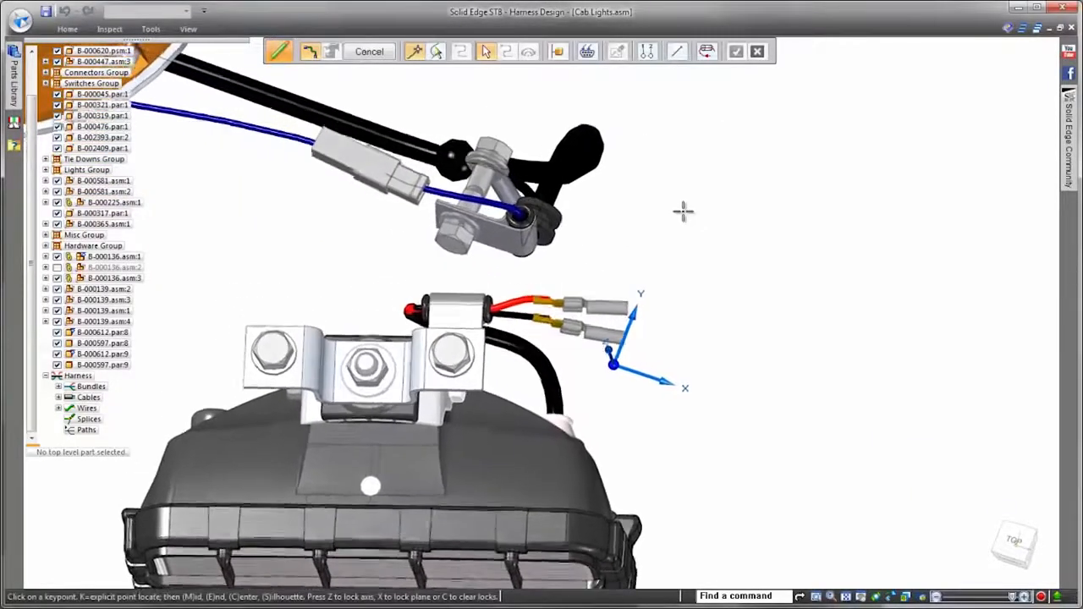
scroll(683, 211, "up", 2)
scroll(868, 290, "down", 8)
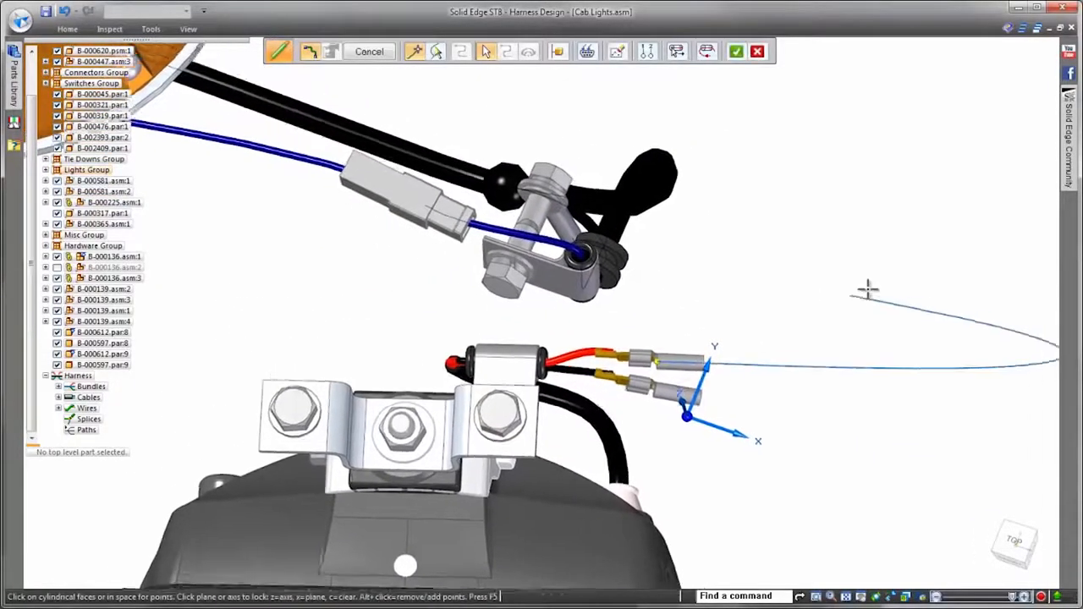
scroll(677, 286, "up", 6)
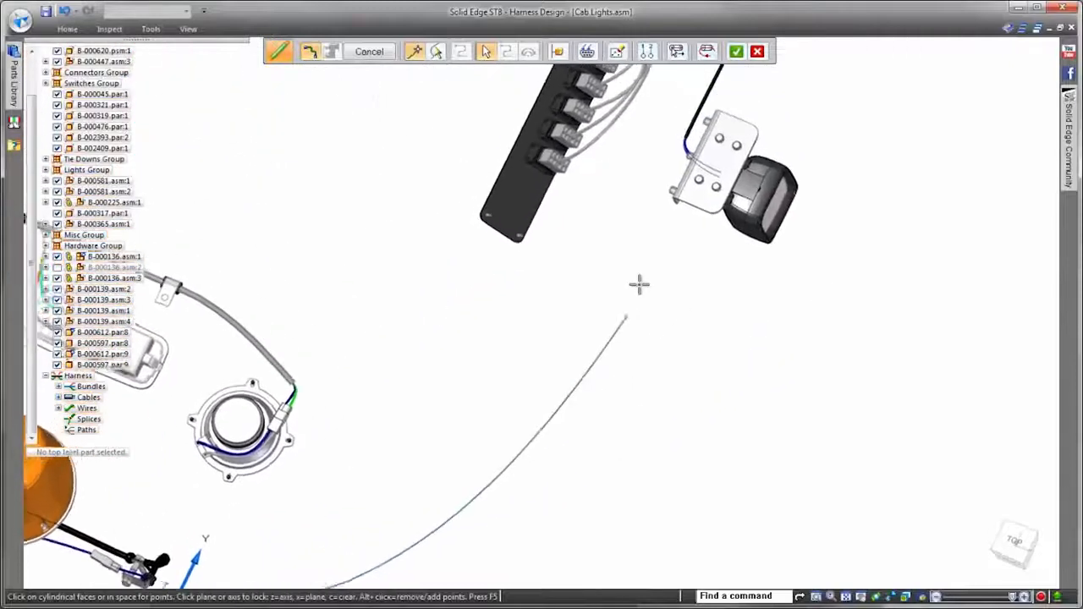
scroll(709, 262, "up", 4)
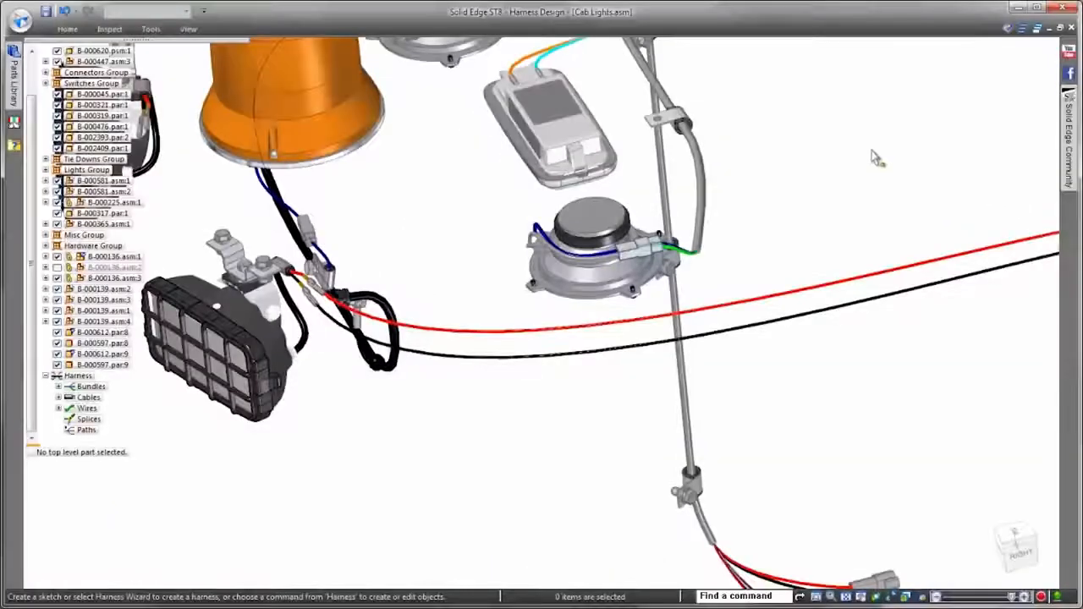
middle_click_drag(876, 158, 517, 246)
right_click(519, 245)
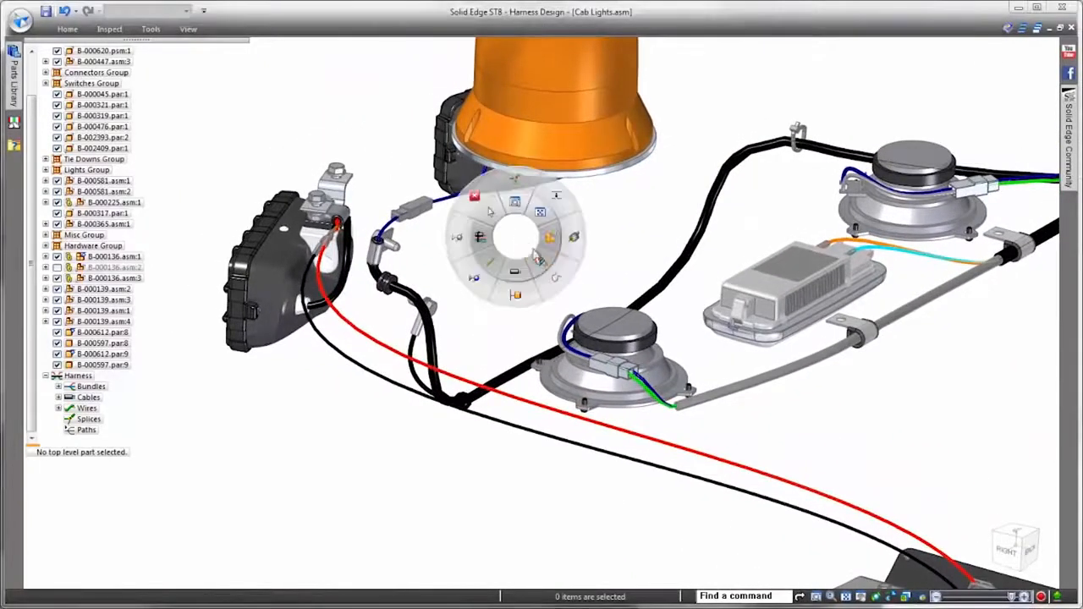
Step: Bundle the work light's red and black wires along the existing harness paths to the switch panel, keeping the bundle material None
left_click(540, 261)
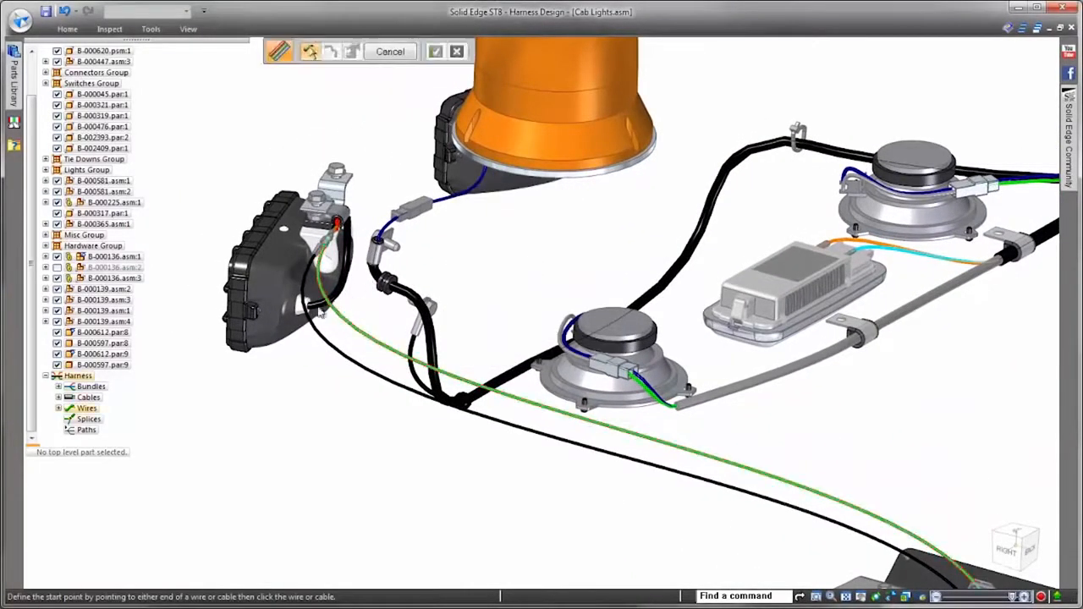
left_click(358, 303)
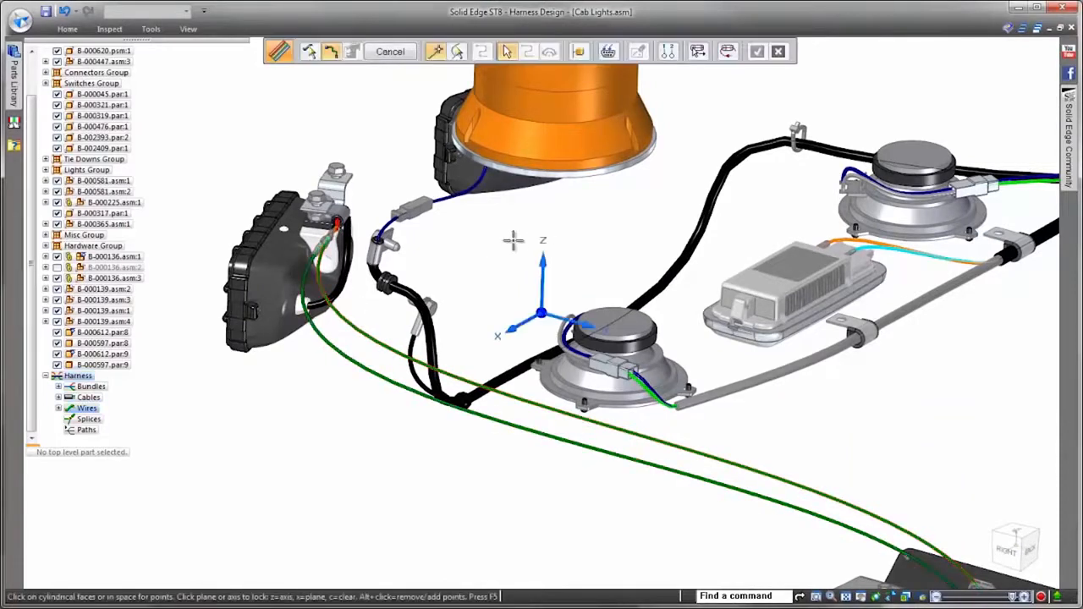
left_click(457, 52)
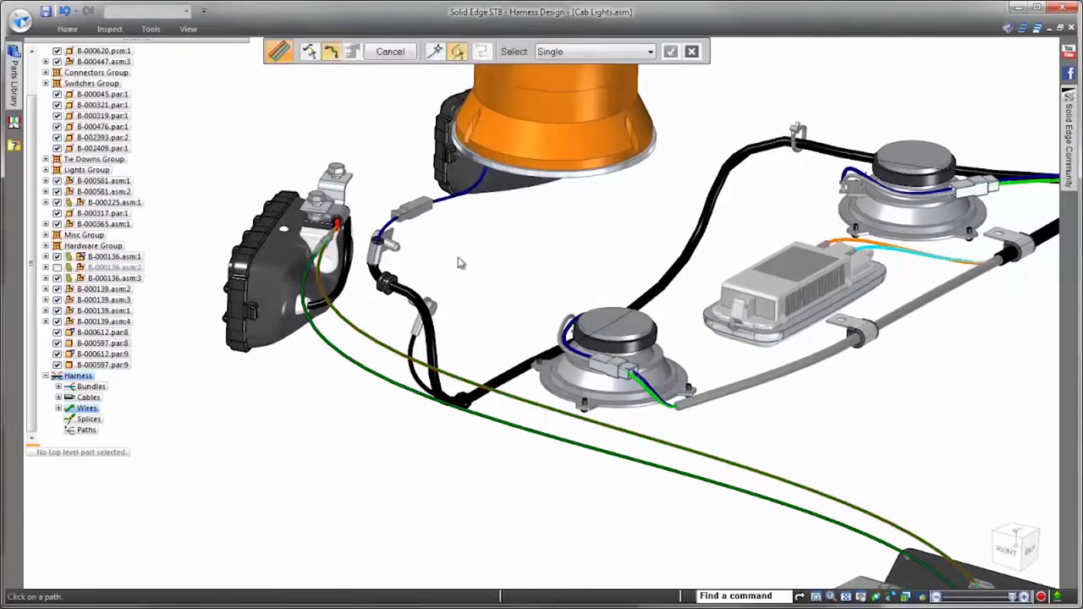
left_click(445, 310)
left_click(712, 191)
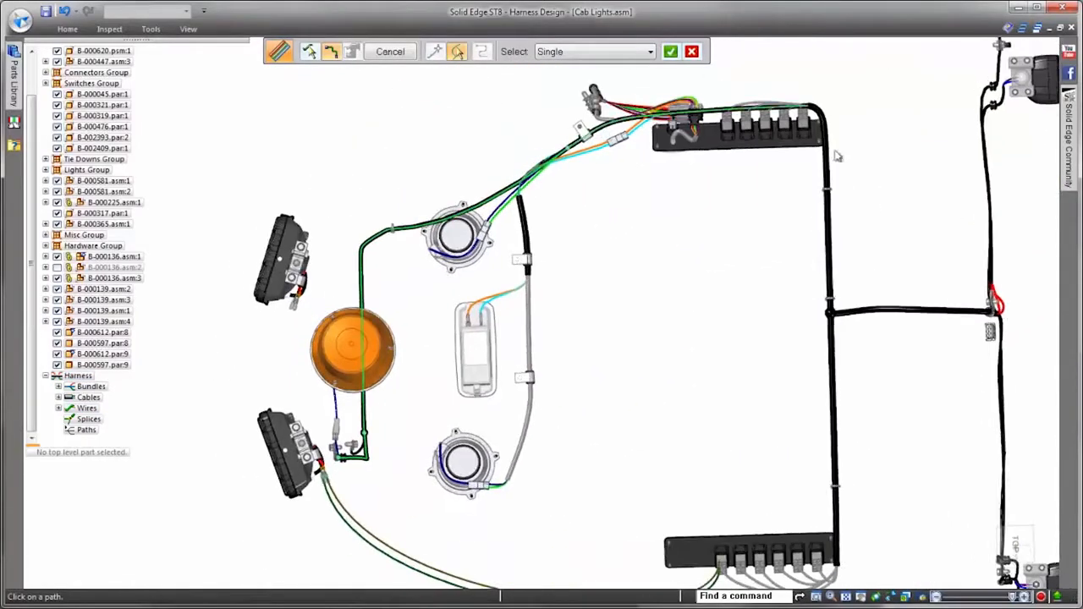
left_click(834, 352)
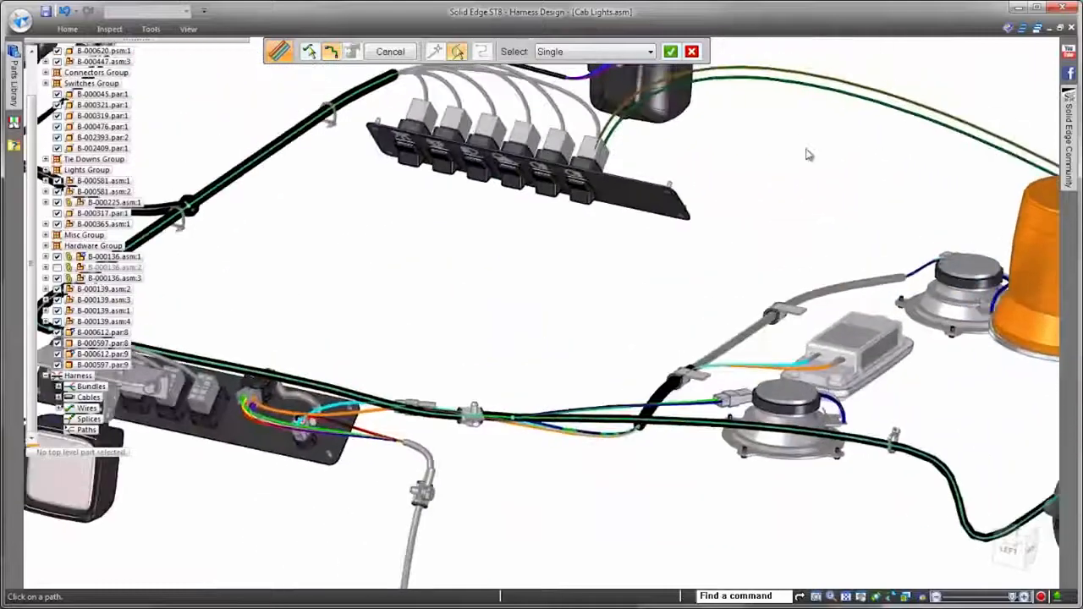
middle_click_drag(809, 154, 750, 208)
right_click(750, 208)
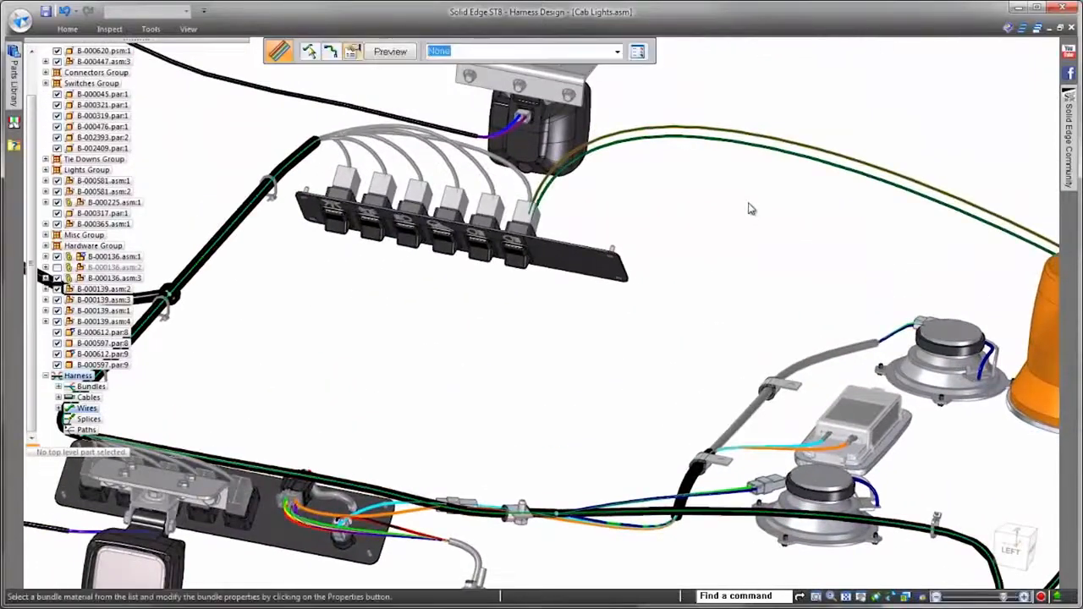
right_click(749, 208)
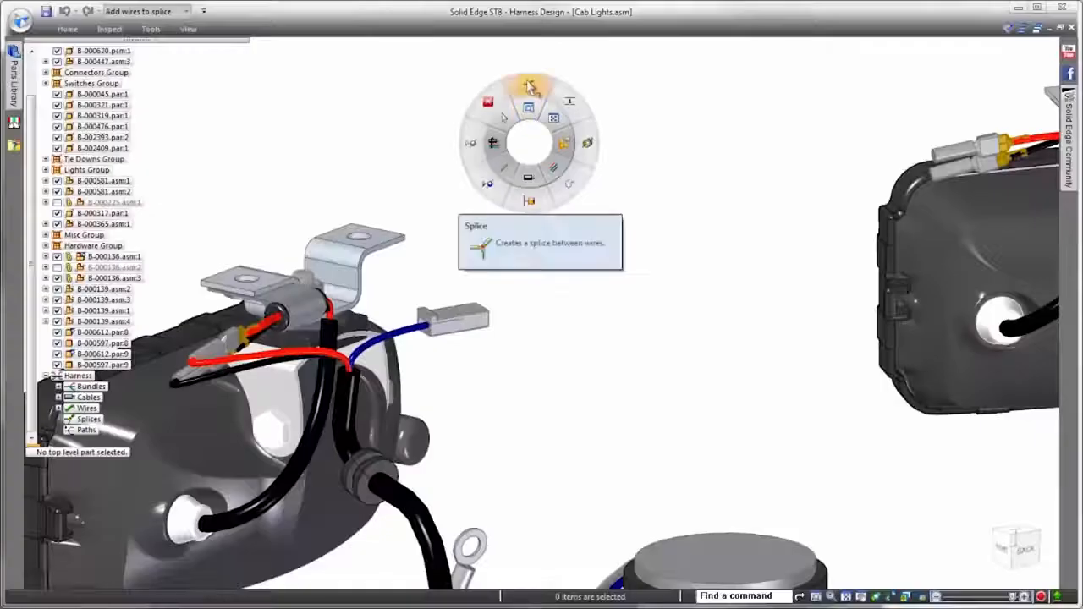
Step: Splice the first work light's red wire at the black bundle's end and route a wire there from the second work light's terminal
left_click(546, 106)
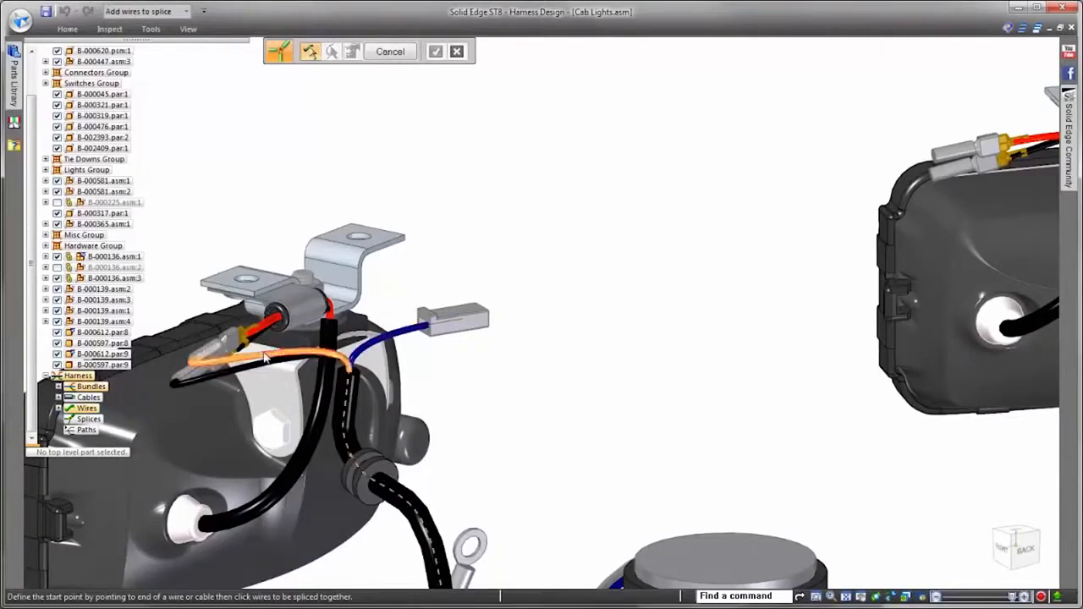
right_click(485, 258)
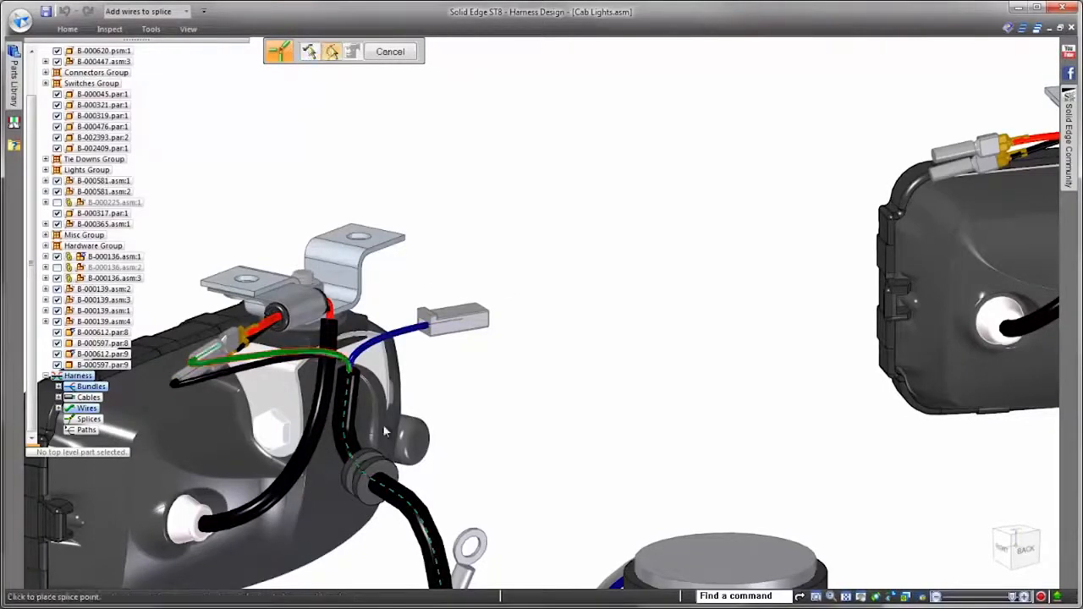
left_click(349, 371)
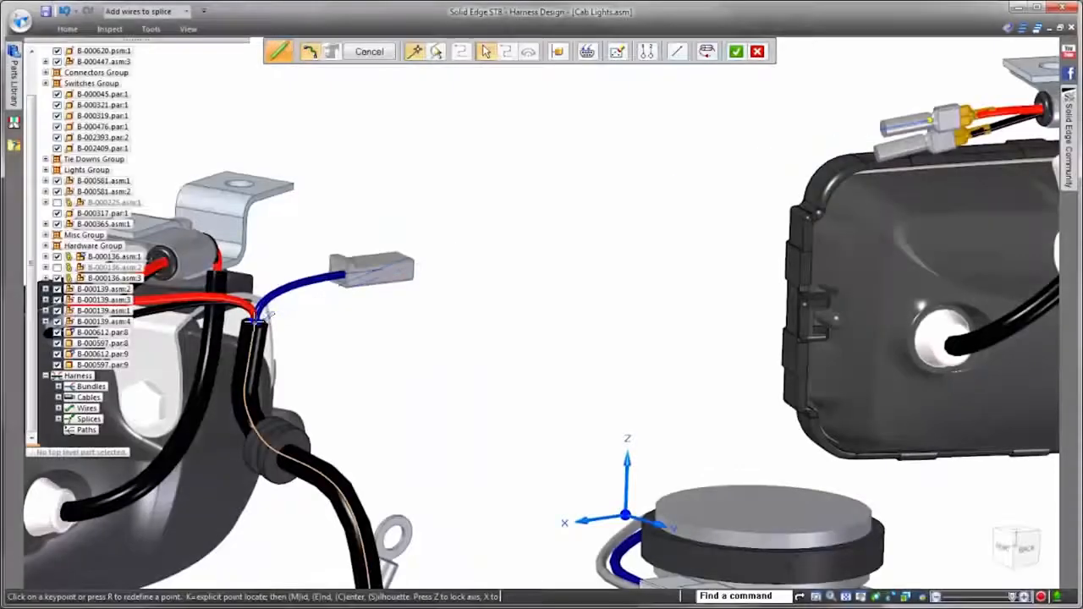
left_click(257, 322)
right_click(498, 449)
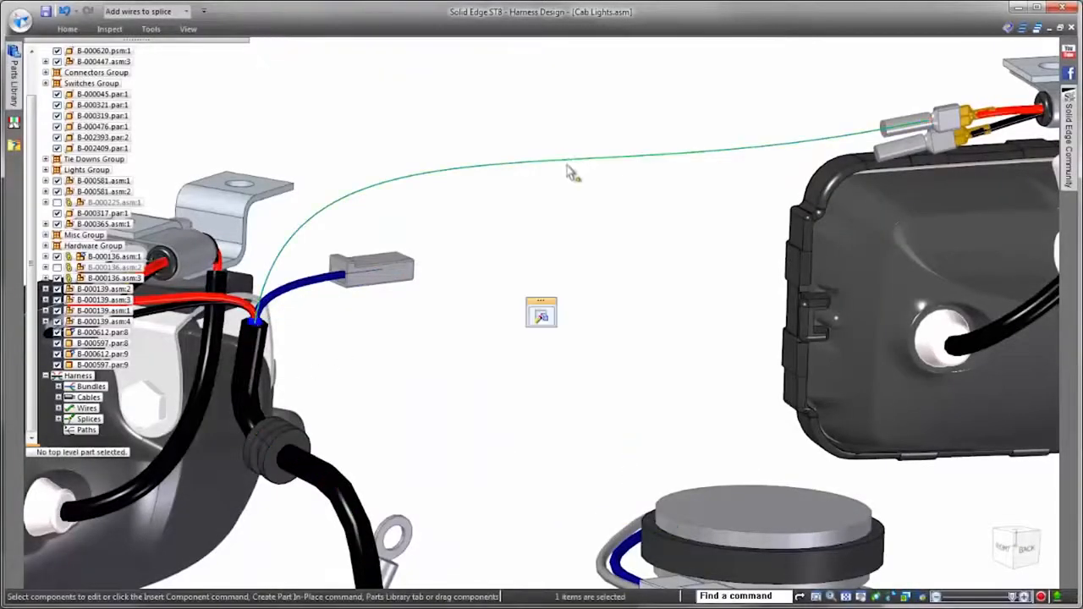
Step: Give the path between the splice and the second work light a fixed length and move that work light farther away
right_click(569, 164)
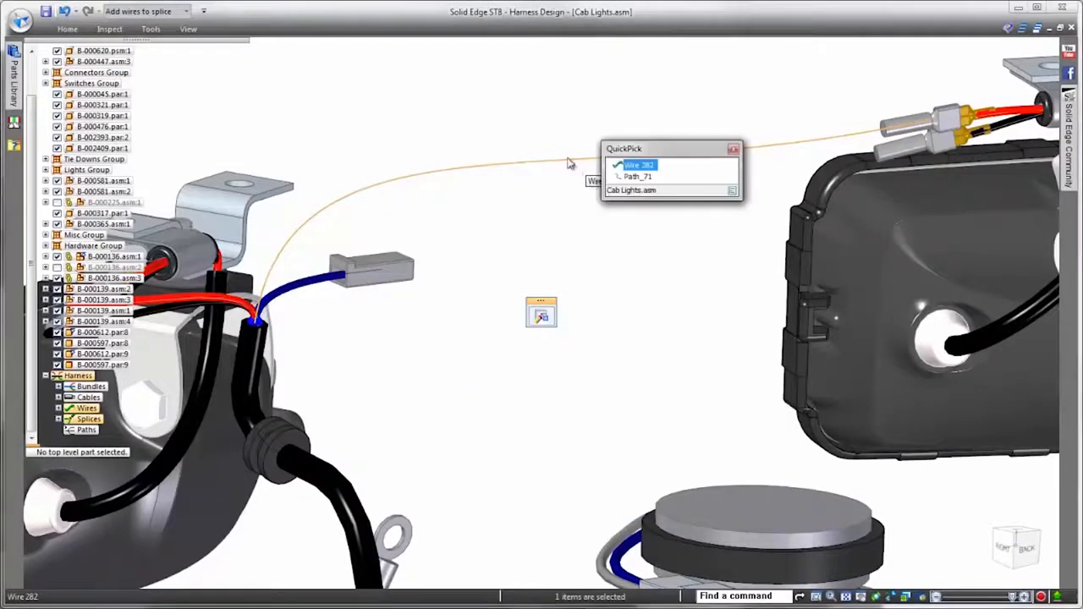
left_click(627, 179)
left_click(542, 315)
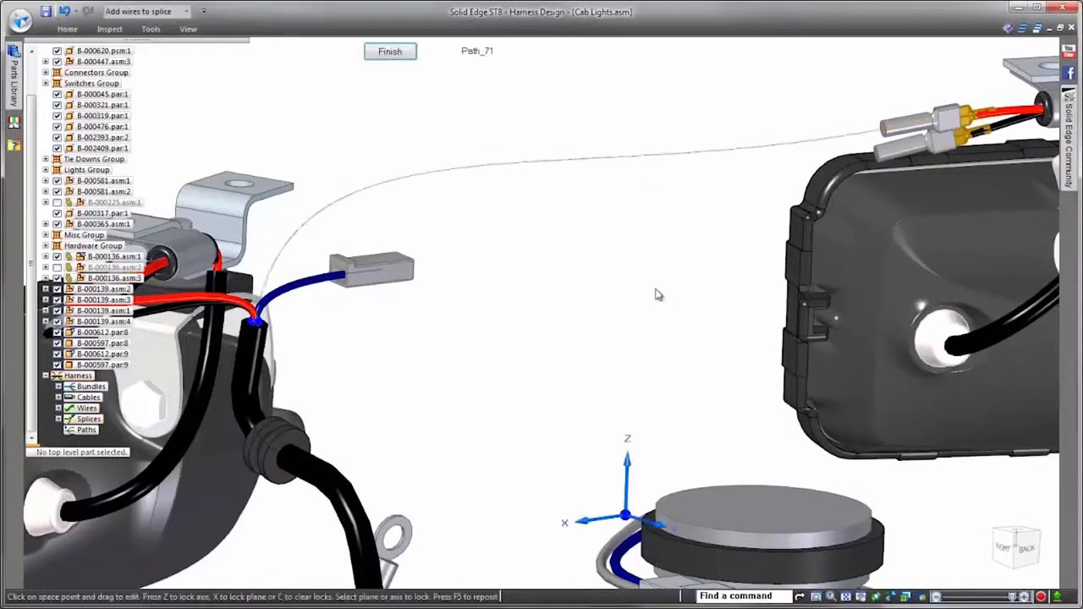
left_click(353, 53)
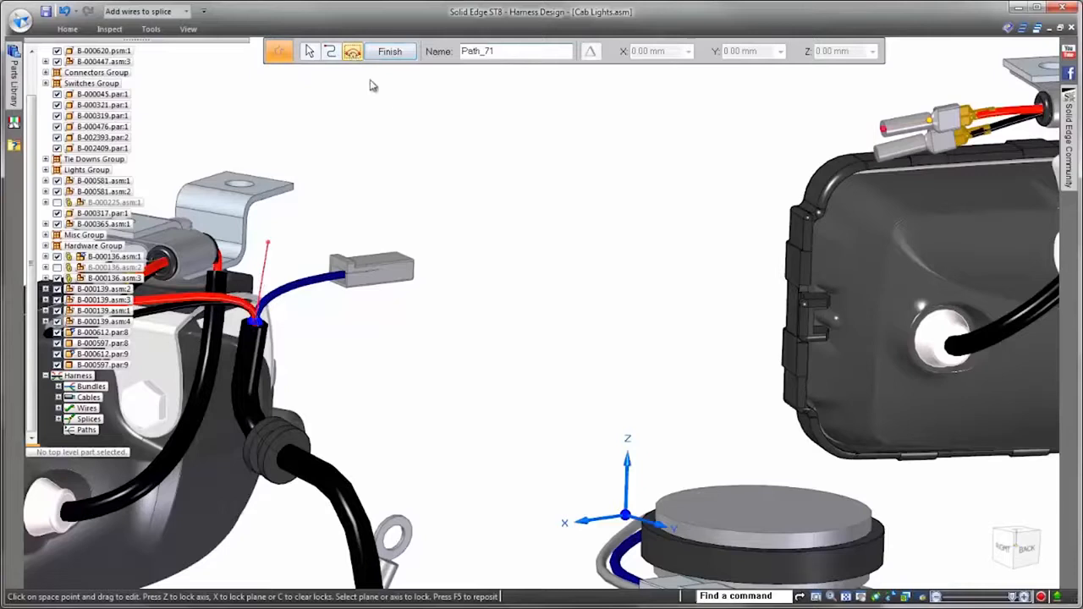
left_click(436, 52)
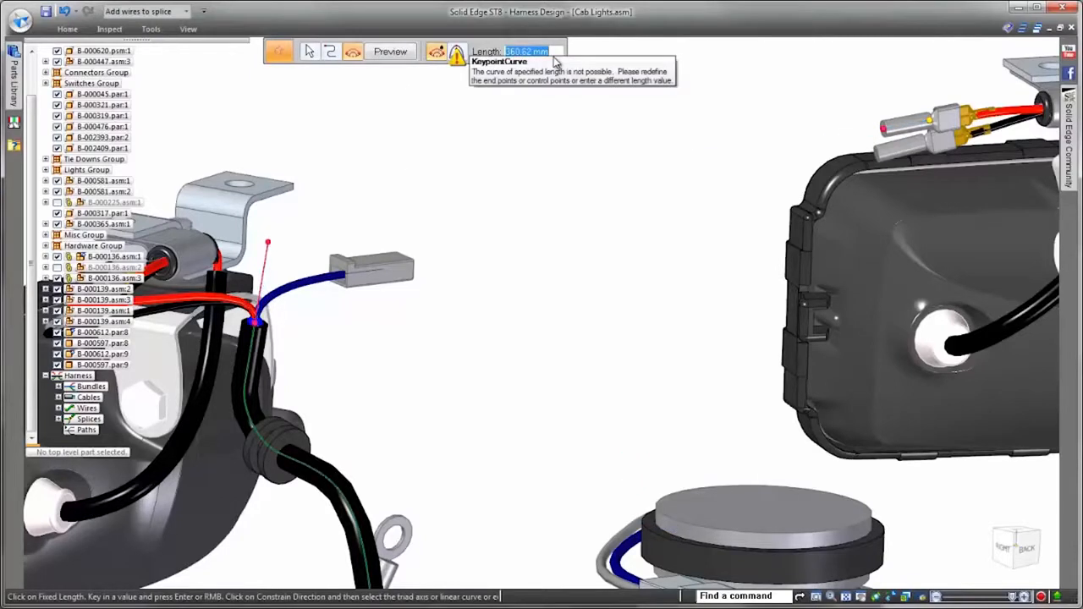
key("Return")
right_click(557, 188)
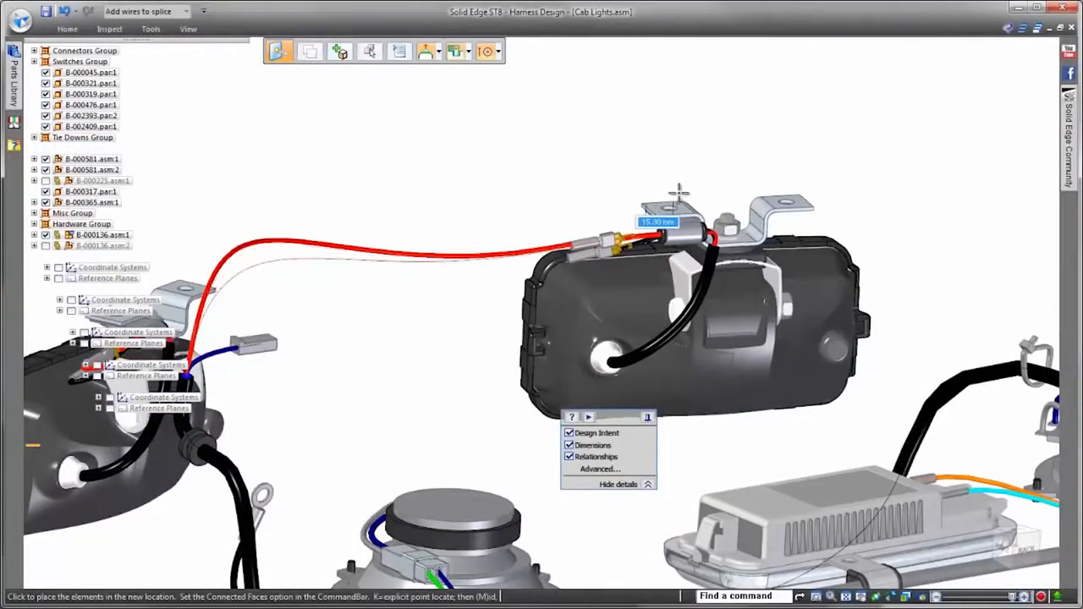
left_click(694, 188)
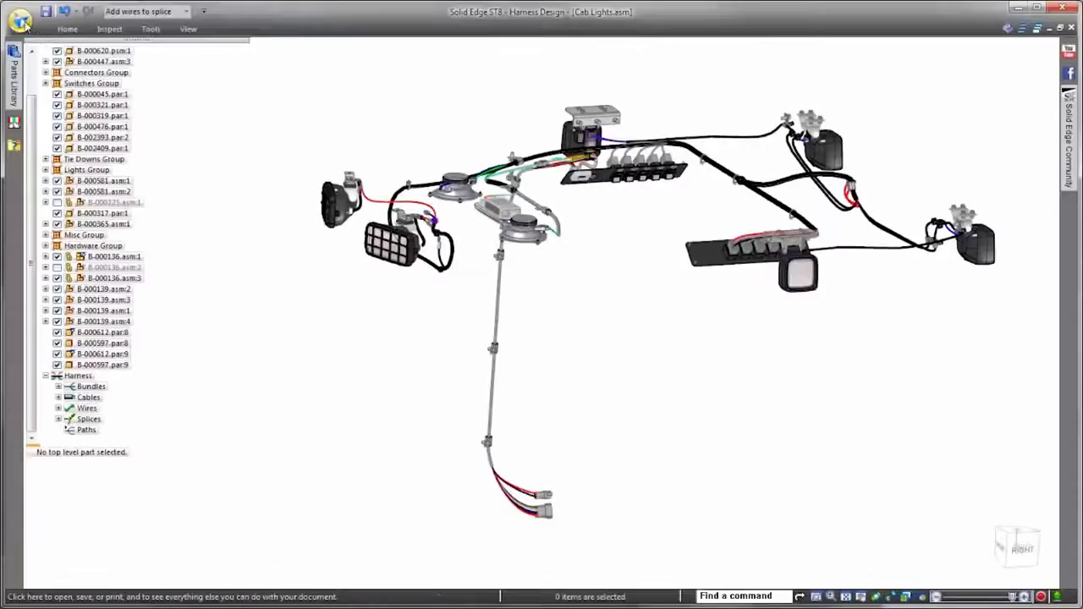
Step: Set up an ECAD export of the harness with Cab Lights.cmp and Cab Lights.con, and bring up the document format choices
left_click(21, 18)
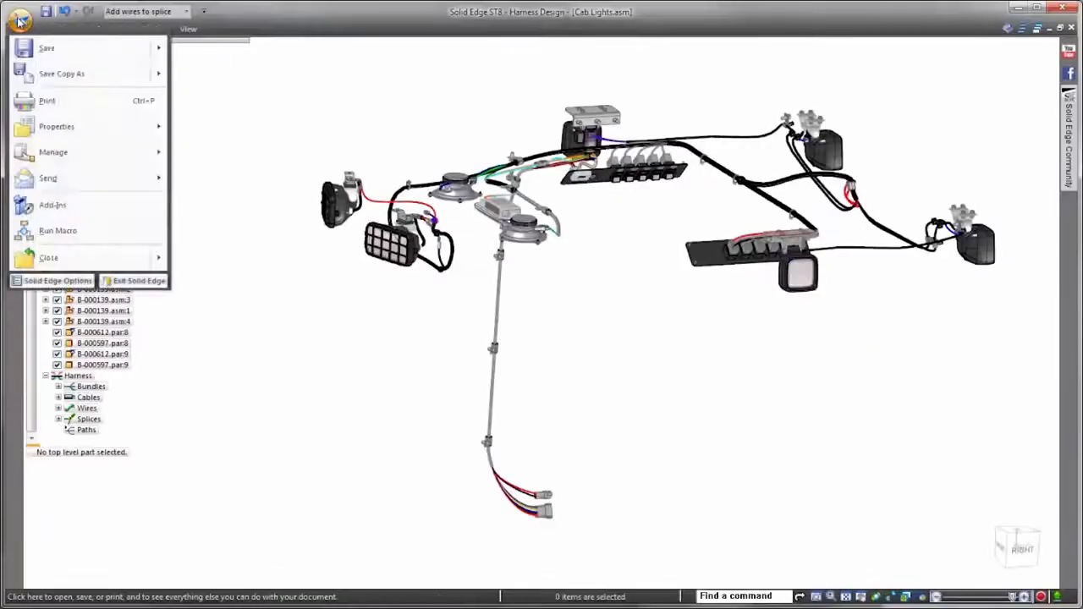
mouse_move(47, 74)
left_click(225, 99)
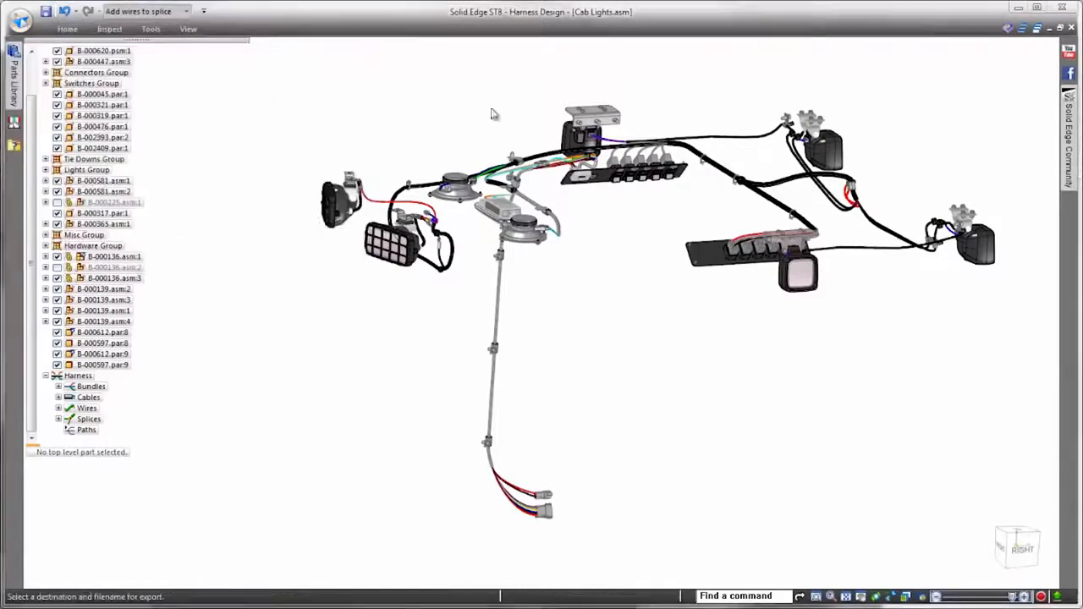
left_click(570, 268)
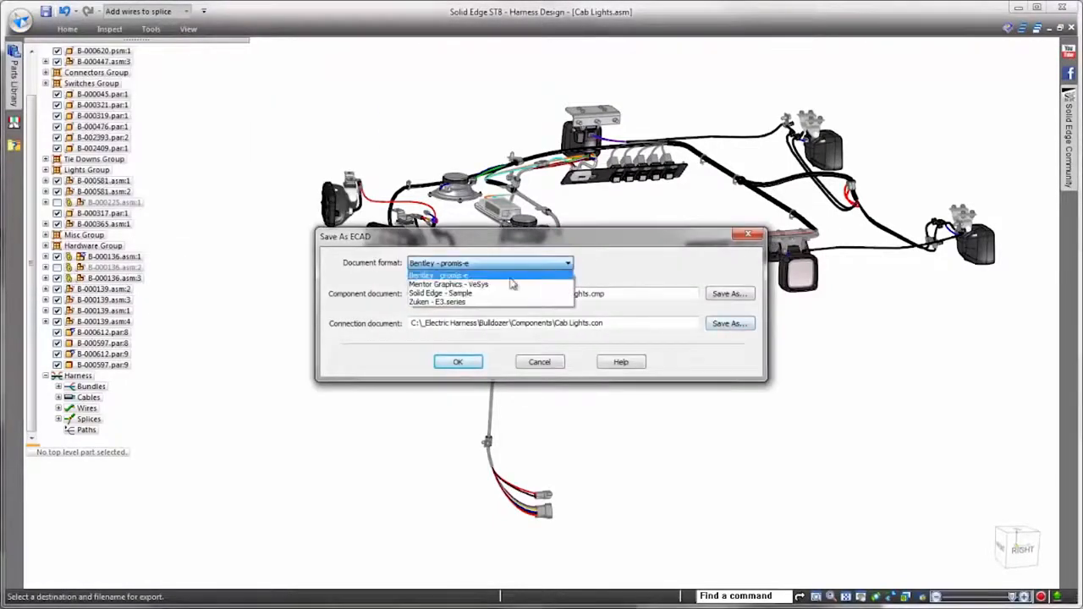
left_click(474, 309)
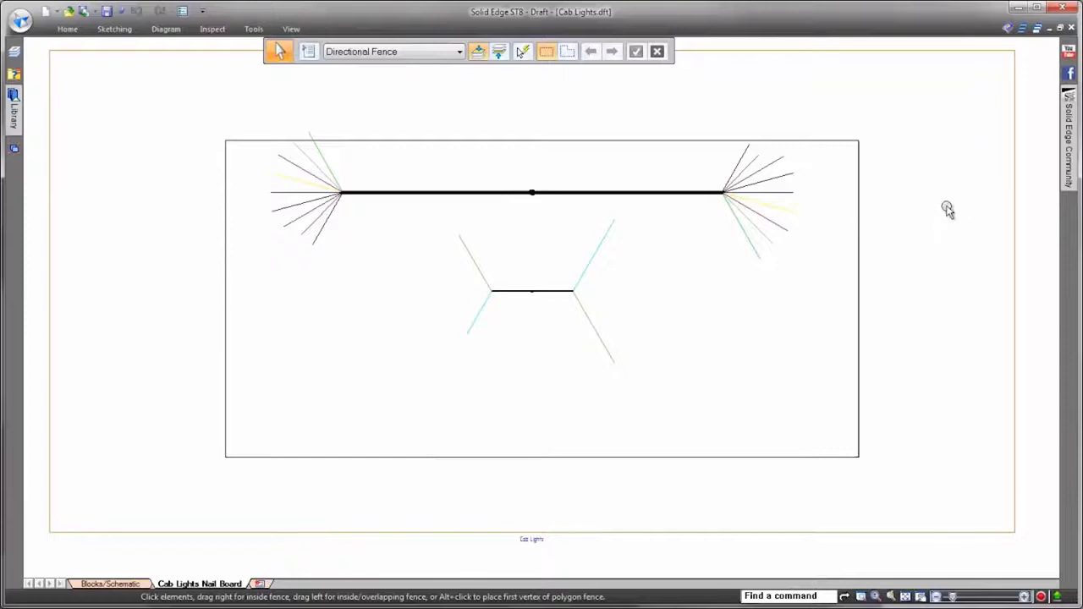
Step: Examine the general and conductor display properties of the nailboard drawing view
right_click(1015, 192)
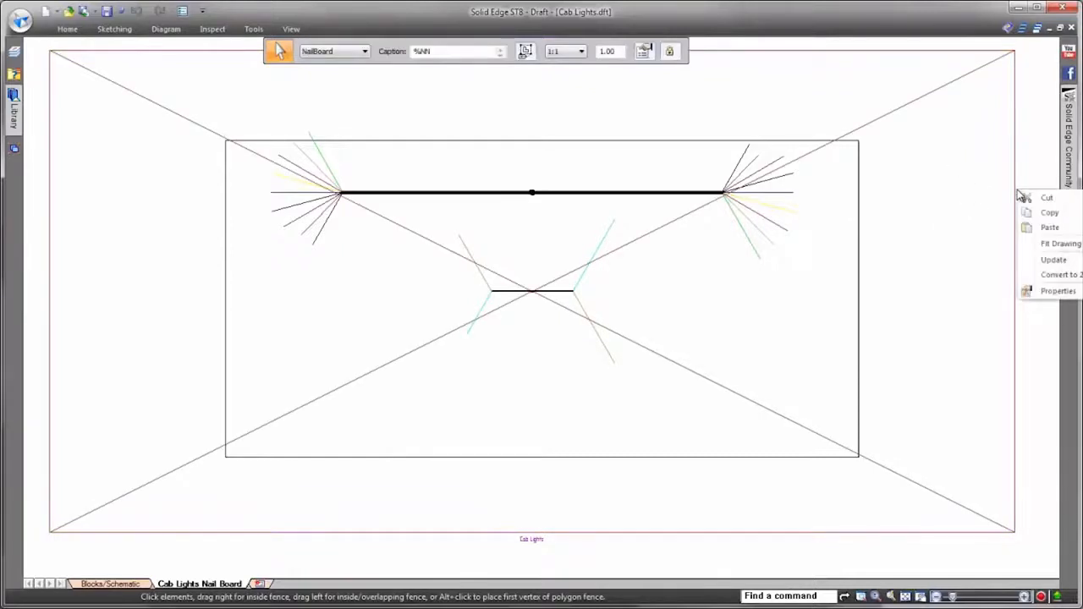
left_click(1051, 292)
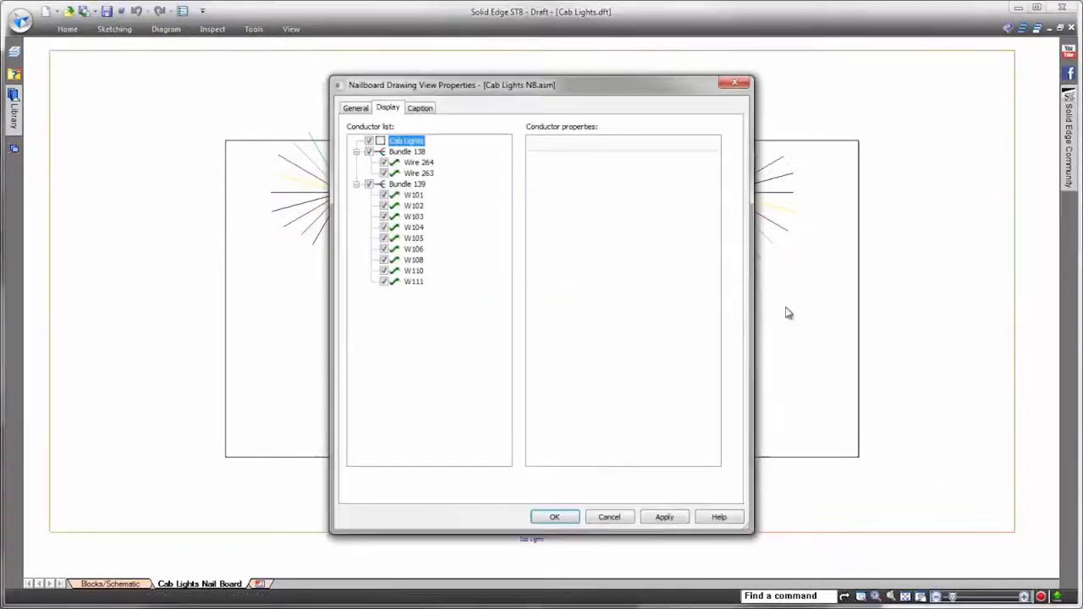
left_click(357, 110)
left_click(389, 110)
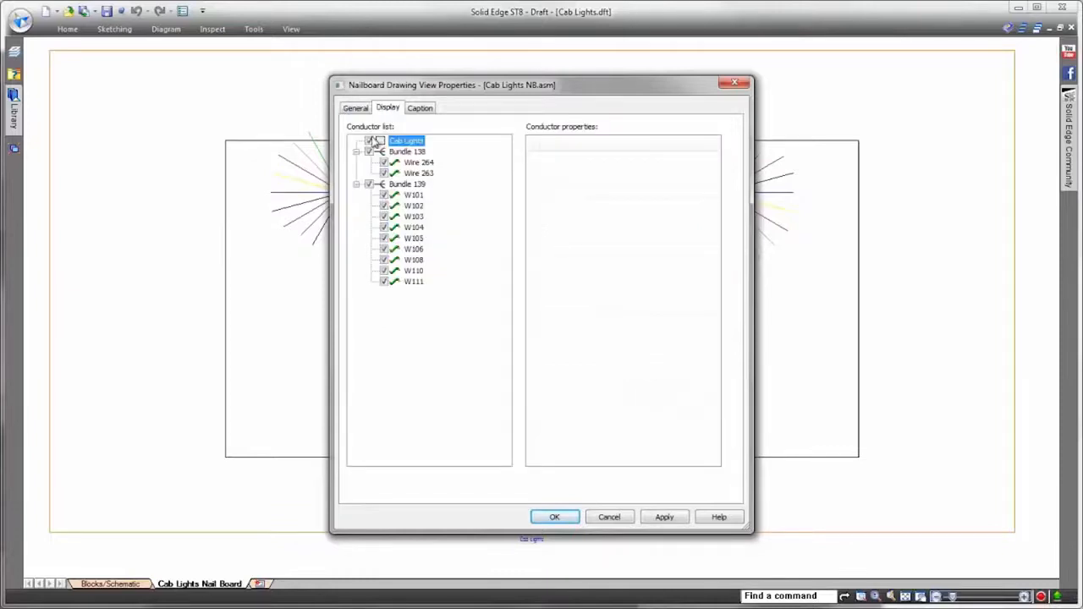
left_click(572, 518)
Step: Move the nailboard view's Cab Lights caption up to just inside the board outline's lower edge
left_click(1022, 452)
left_click(560, 542)
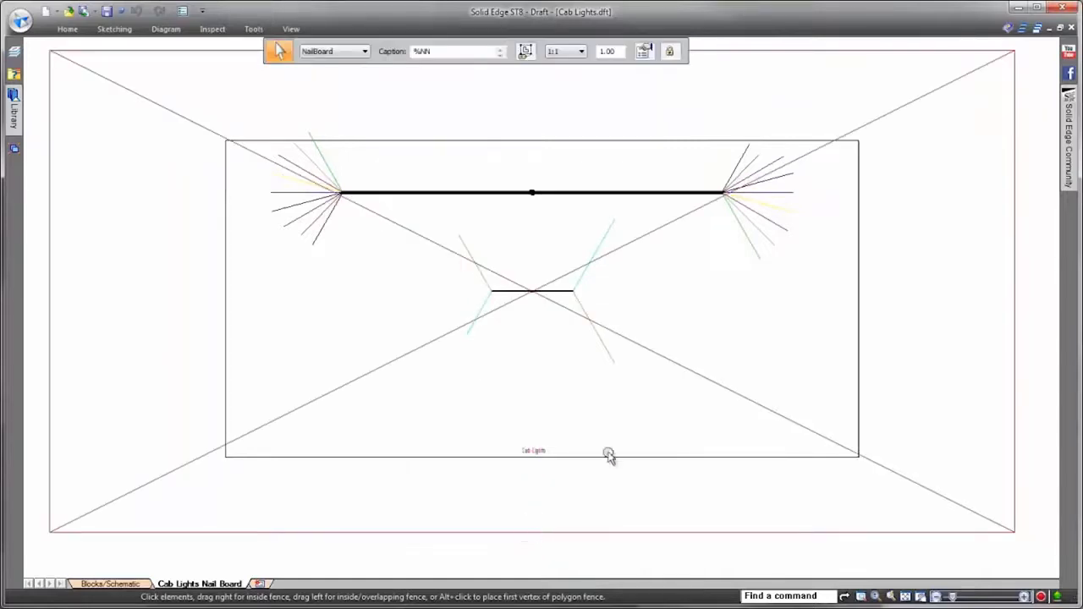
left_click(963, 550)
Step: Reposition the smaller bundle in the nailboard's lower right area and shift the main bundle slightly downward
scroll(562, 290, "up", 1)
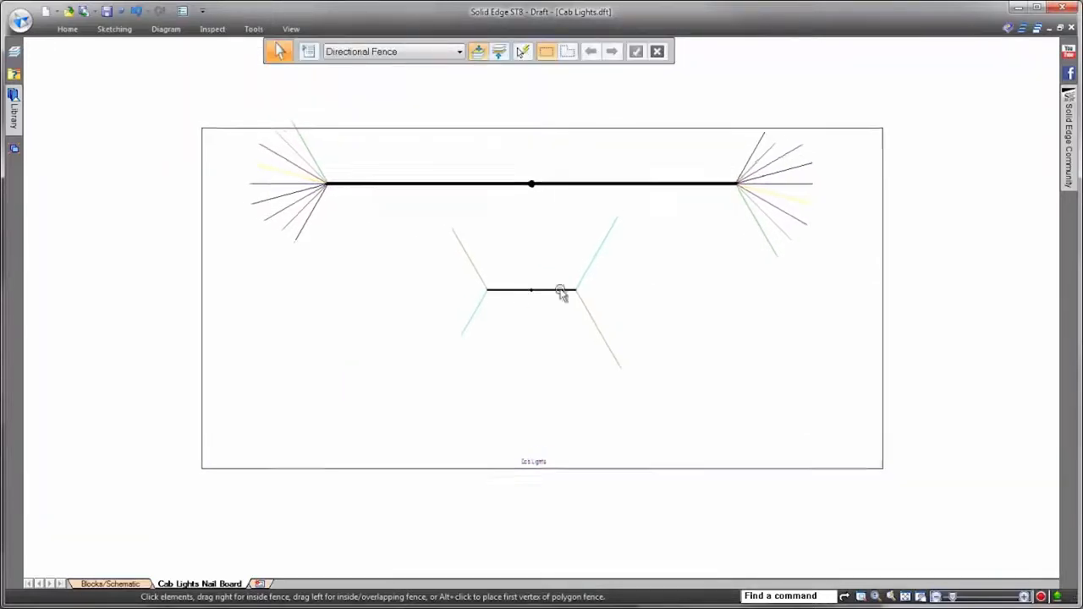
left_click_drag(554, 290, 764, 358)
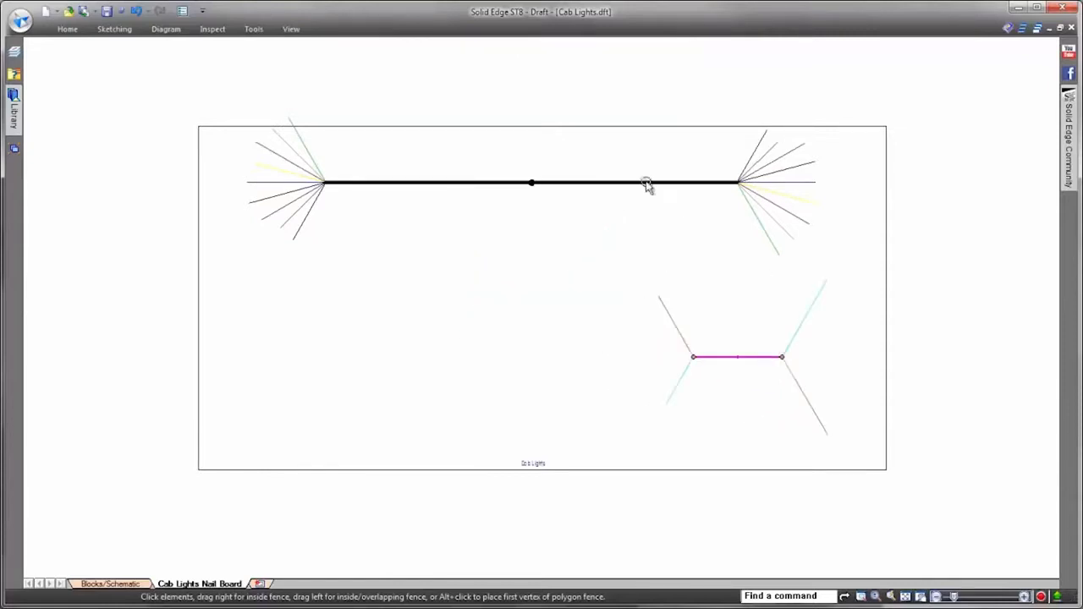
left_click_drag(650, 184, 643, 215)
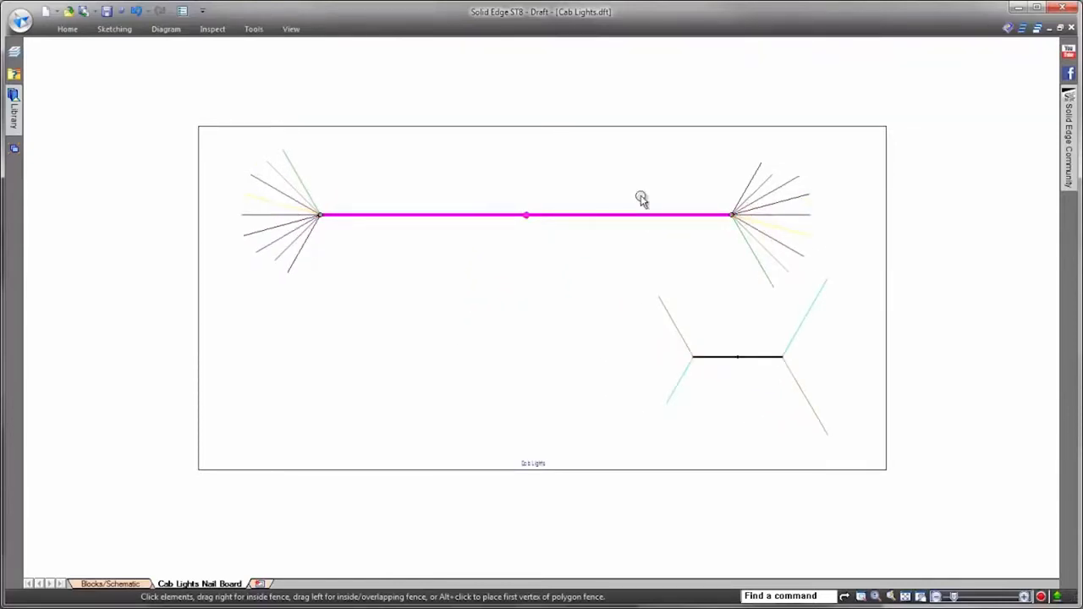
Step: Bend the main bundle downward near its left end with a 45 degree sweep and slide the bend closer to the bundle's middle
scroll(684, 110, "up", 3)
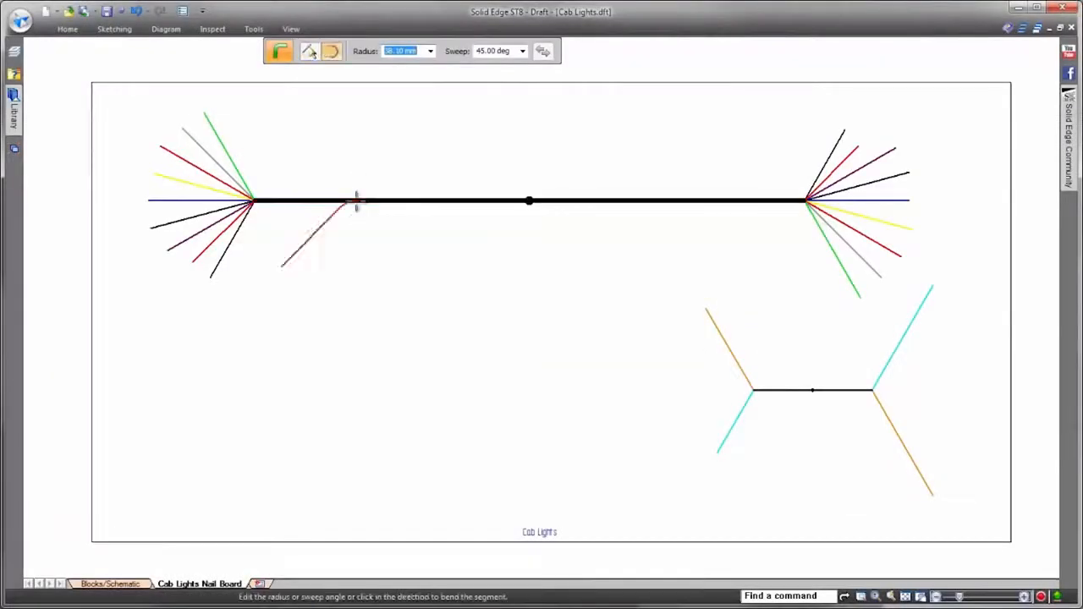
left_click(281, 294)
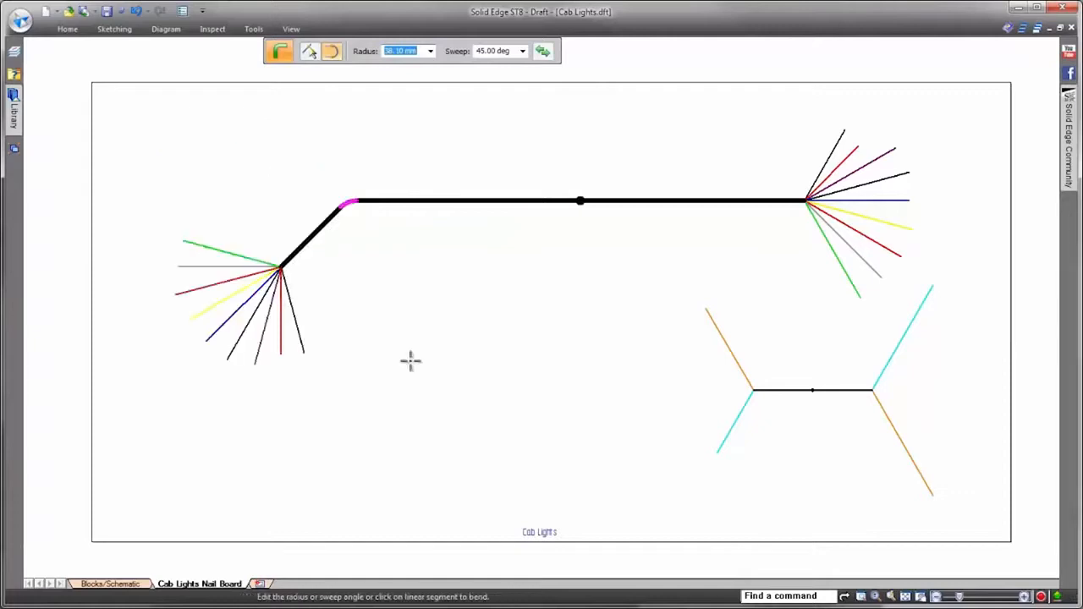
key("Escape")
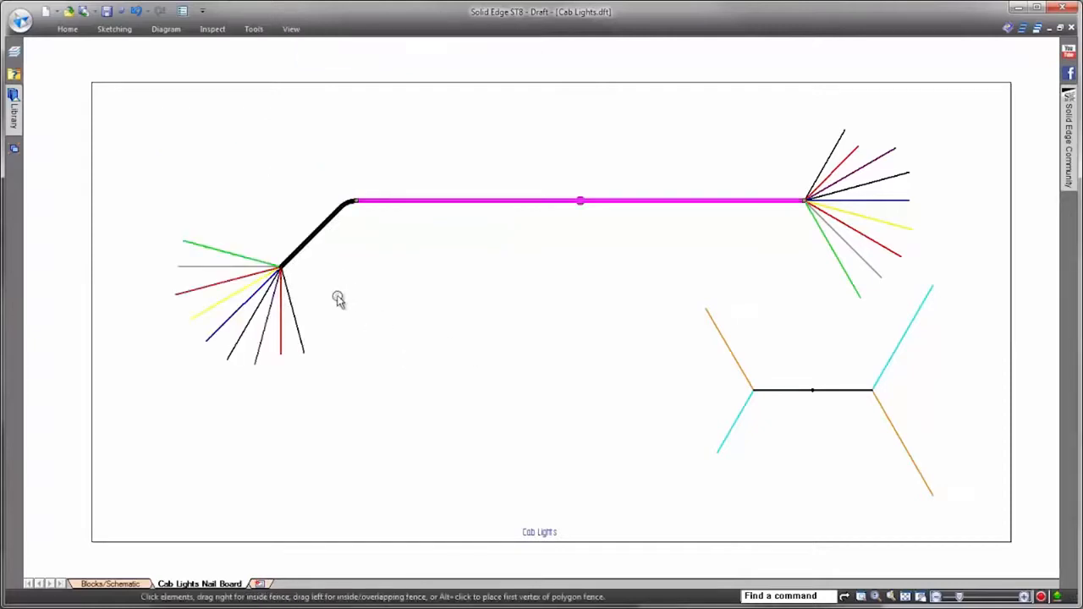
mouse_move(281, 267)
left_mouse_down()
mouse_move(208, 277)
mouse_move(262, 273)
left_mouse_up()
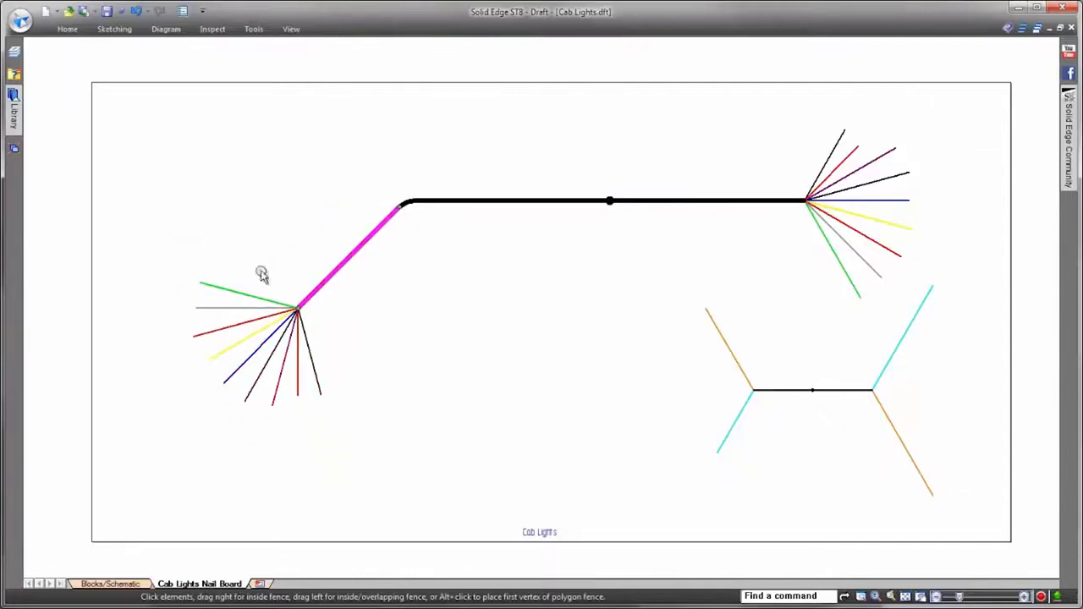
Step: Place a 2:1 view of the green wire's connector above the fanned wires at the main bundle's left end
left_click(555, 327)
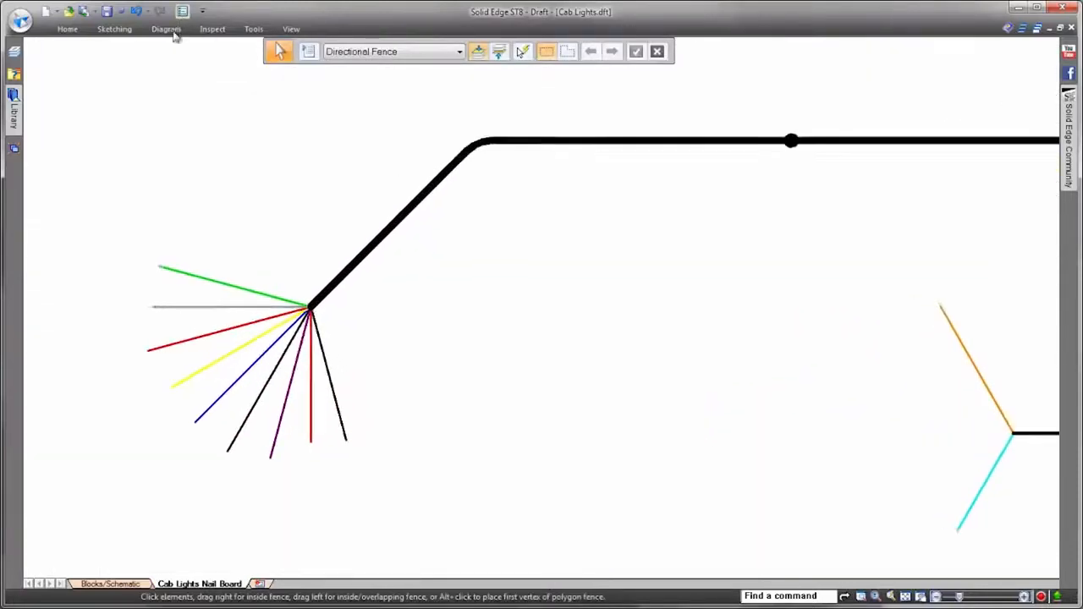
left_click(169, 29)
left_click(151, 68)
left_click(216, 280)
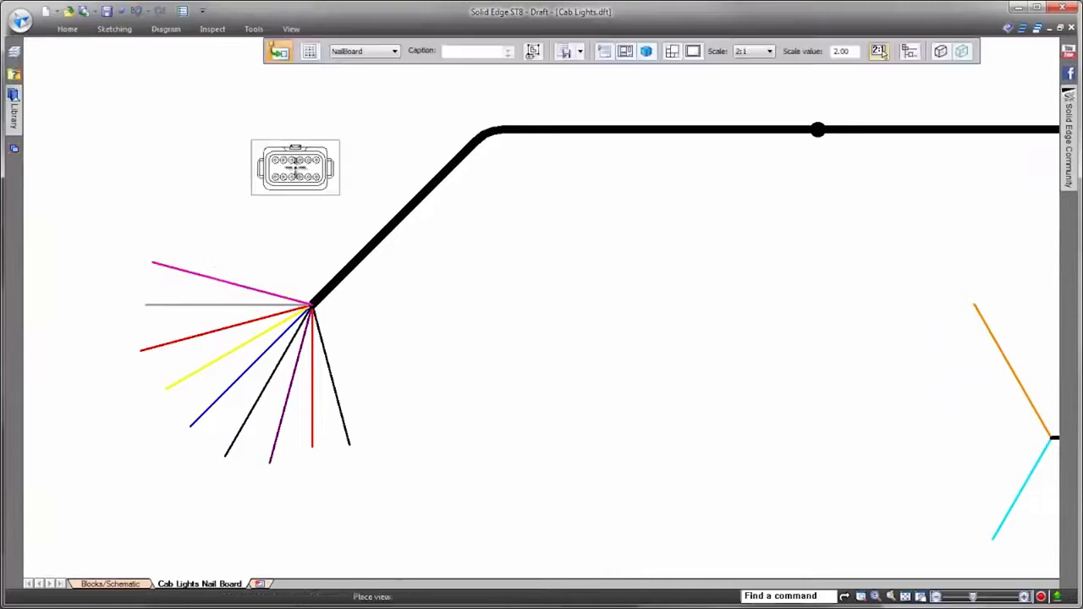
left_click(248, 167)
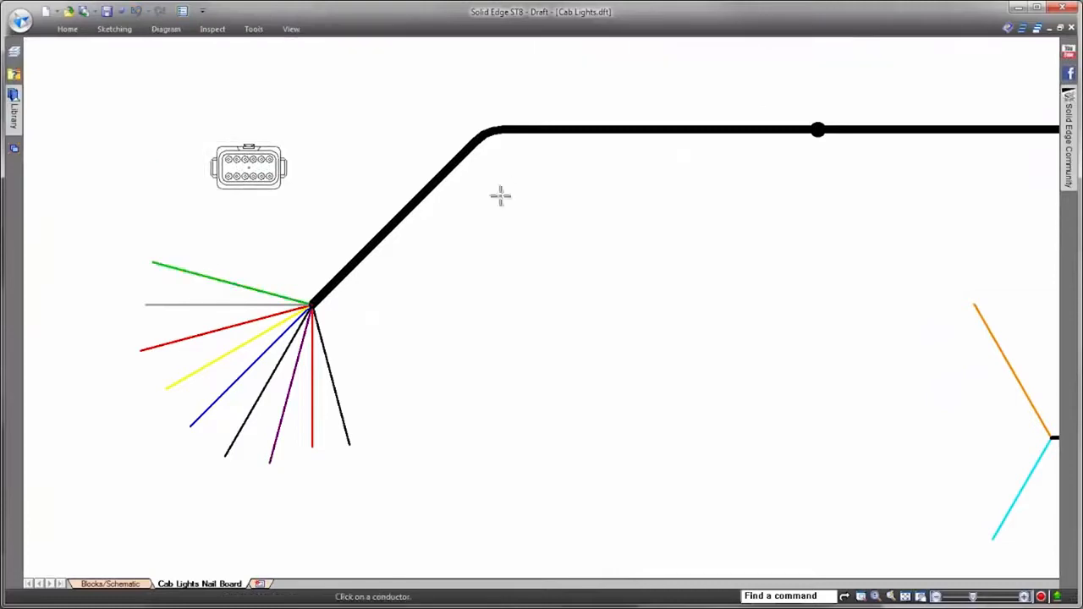
Step: Add a DT04-12P connector table with pin number callouts beside the connector view
left_click(176, 29)
left_click(221, 43)
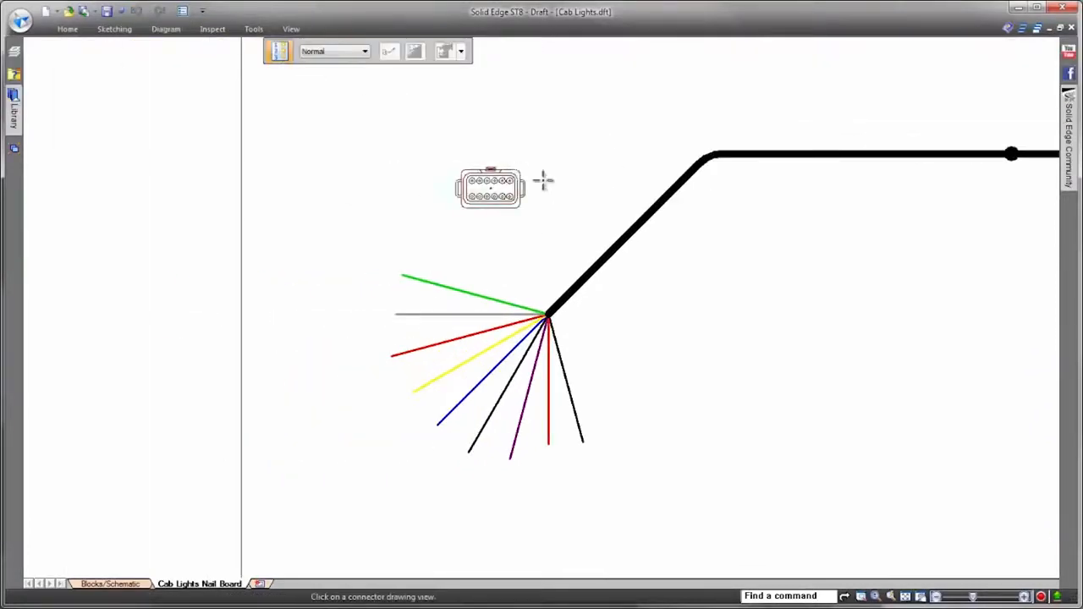
left_click(509, 161)
left_click(336, 109)
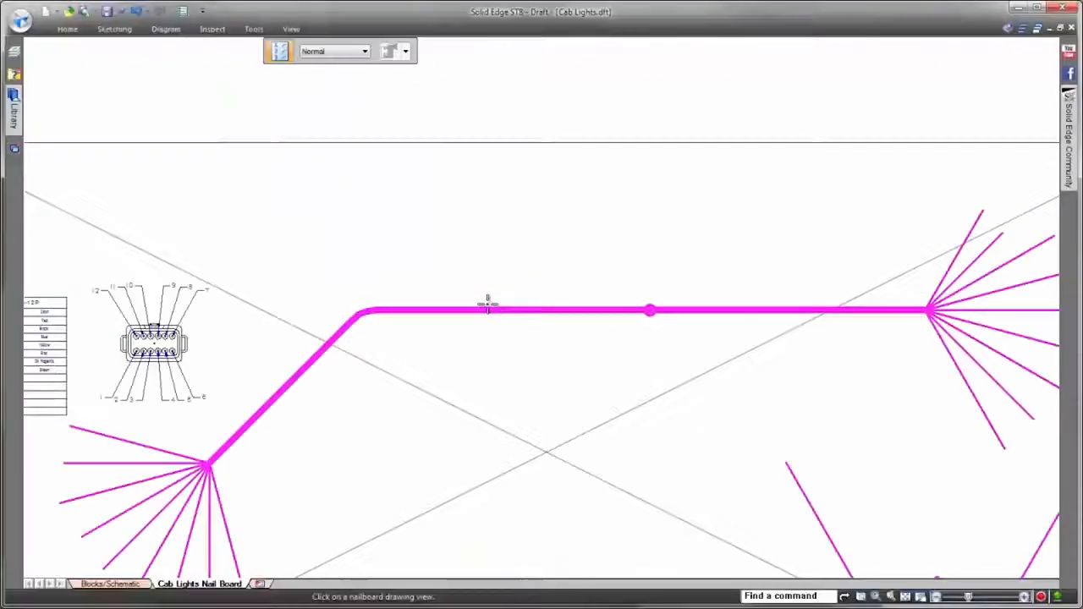
Step: Place a conductor table titled Cab Lights Wire Run List for the nailboard view, above the main bundle
left_click(486, 308)
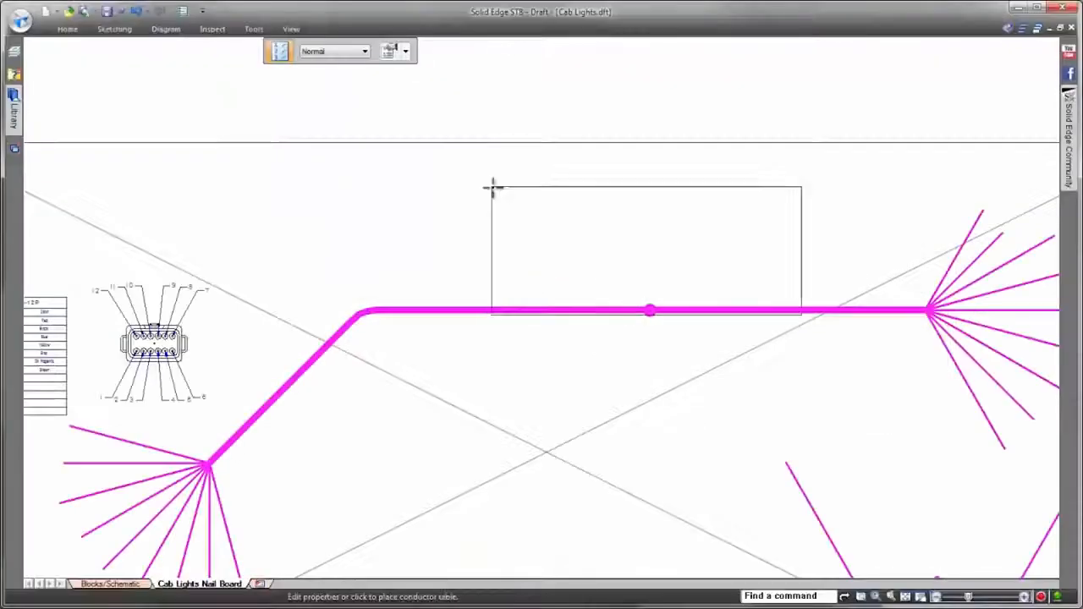
left_click(415, 145)
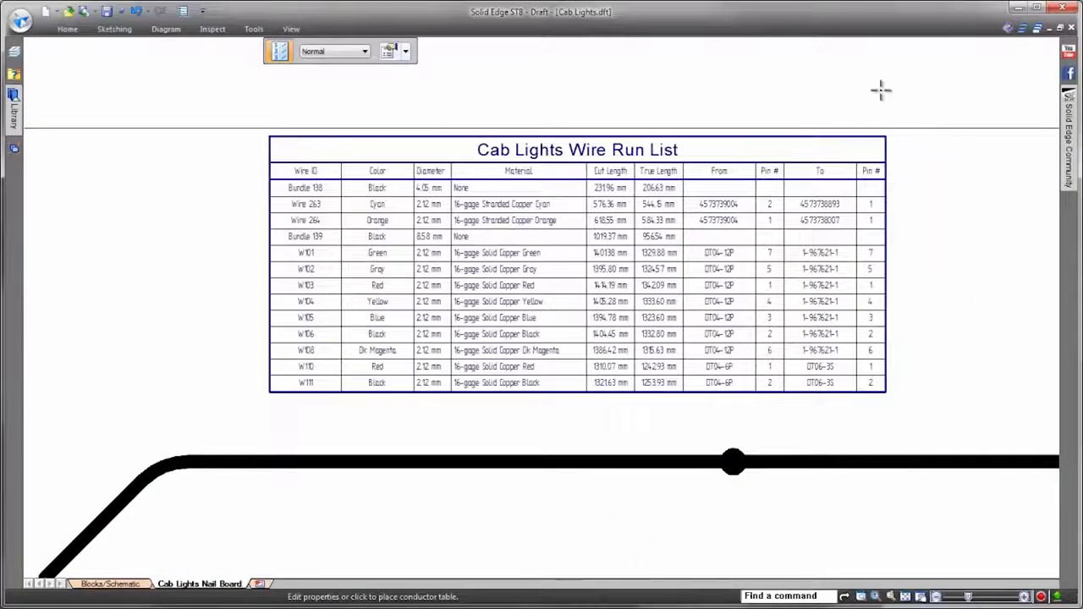
scroll(881, 90, "down", 10)
scroll(914, 110, "up", 2)
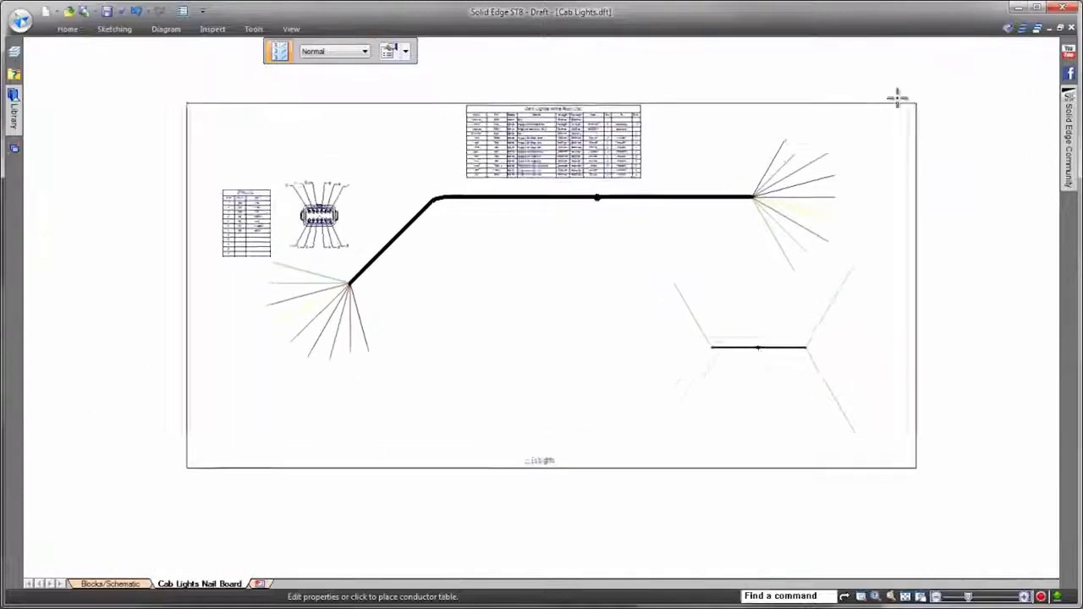
key("Escape")
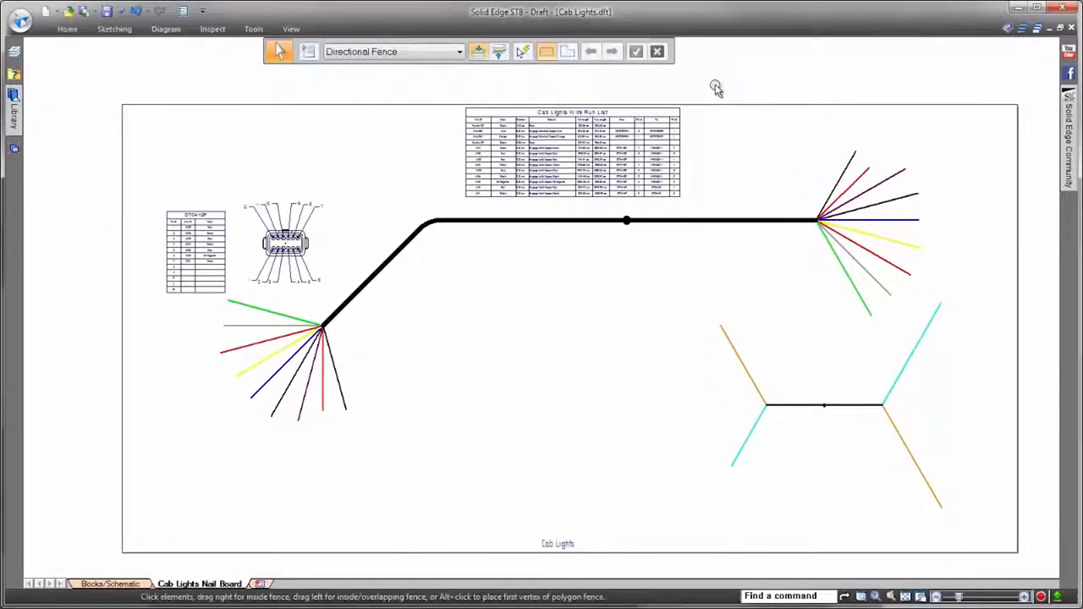